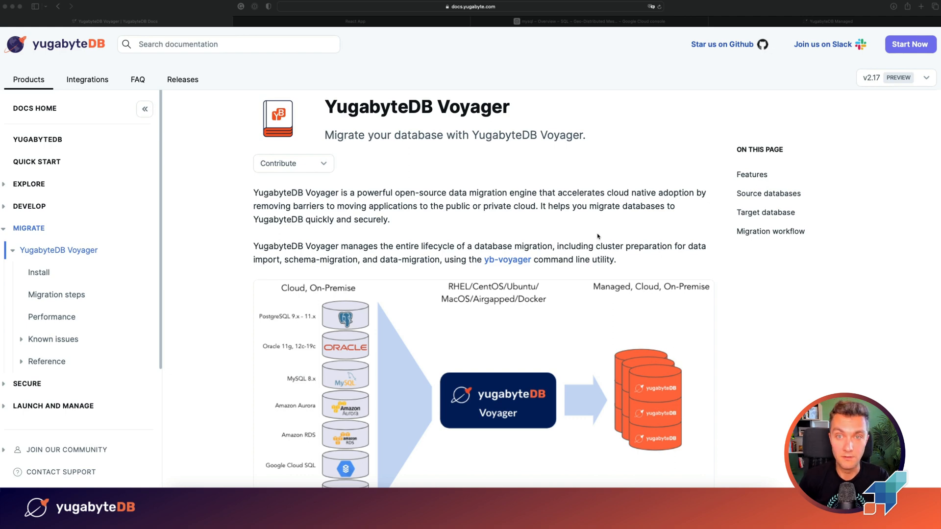
scroll(586, 236, "down", 3)
scroll(391, 250, "down", 2)
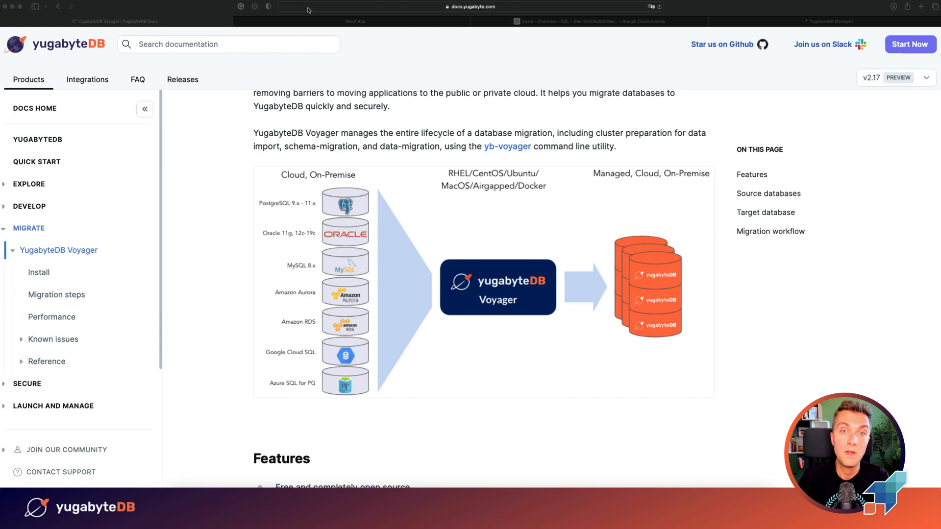
- Comment 'Nice!' on the Vestibulum rutrum rutrum neque. post from the profile page and like it
left_click(316, 20)
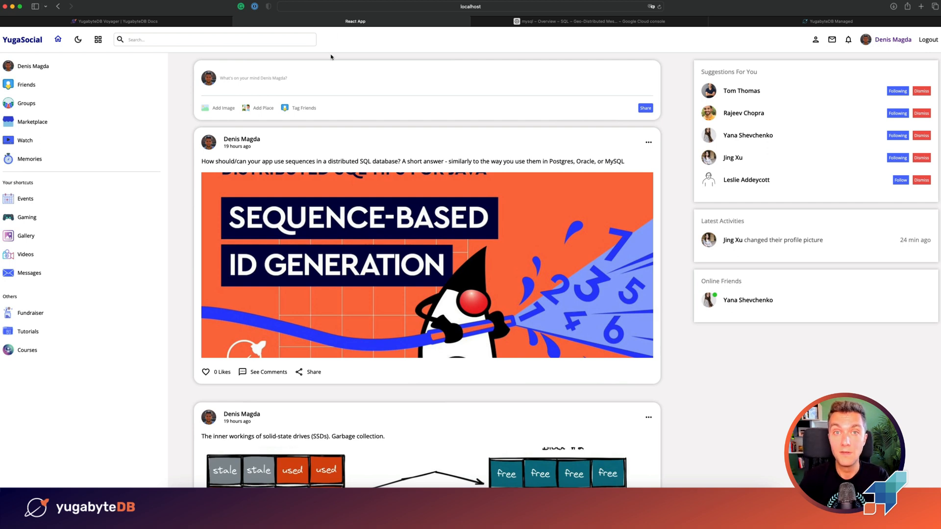
left_click(887, 39)
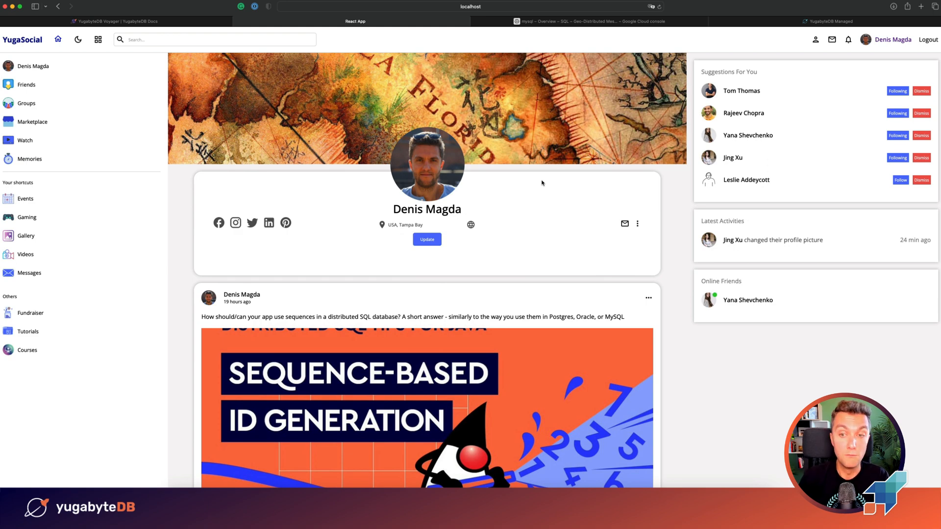
scroll(543, 182, "down", 5)
scroll(542, 183, "down", 5)
scroll(541, 182, "down", 3)
scroll(542, 182, "down", 4)
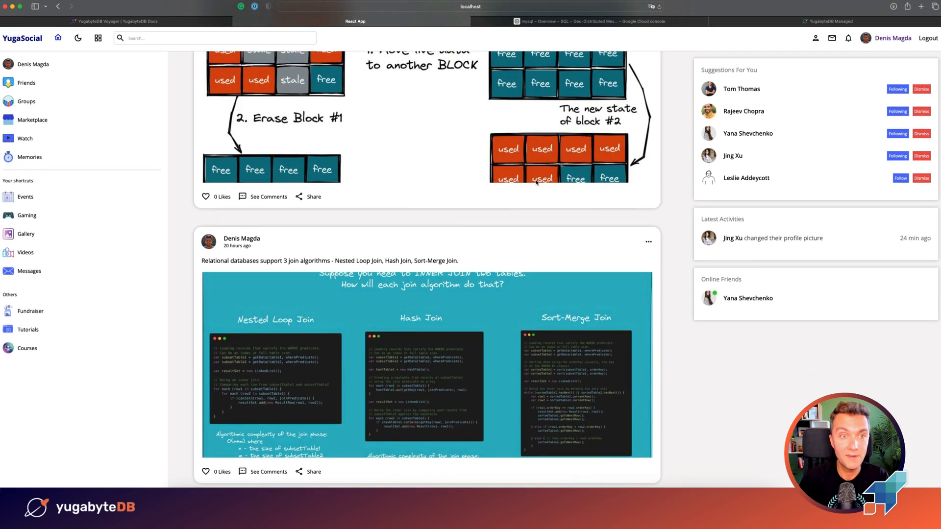
scroll(536, 183, "down", 1)
scroll(538, 183, "down", 5)
scroll(537, 183, "down", 5)
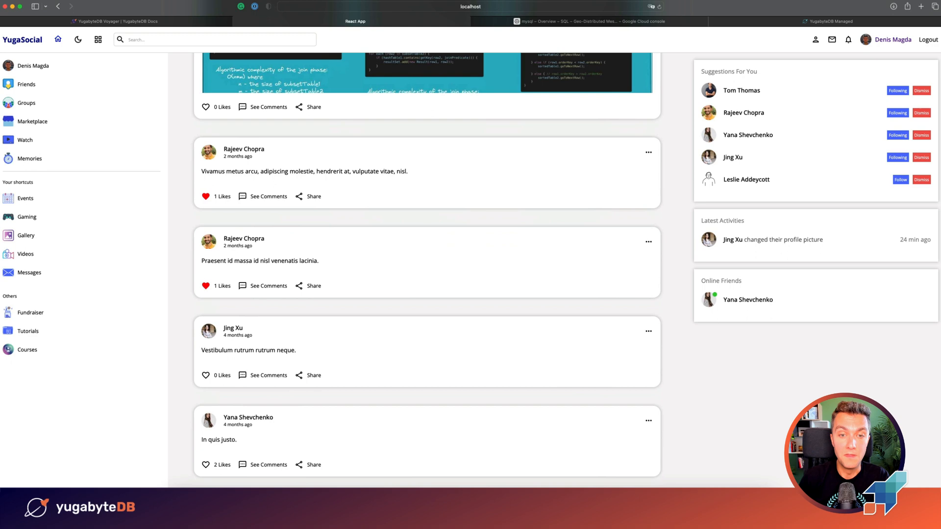
scroll(286, 120, "down", 1)
scroll(313, 121, "down", 3)
scroll(313, 121, "down", 3)
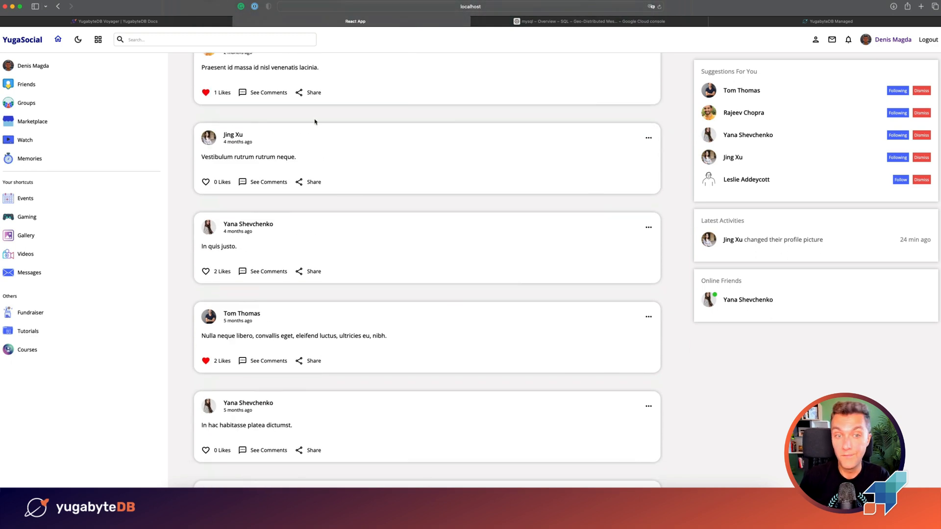
left_click(268, 182)
left_click(284, 200)
type("Nice")
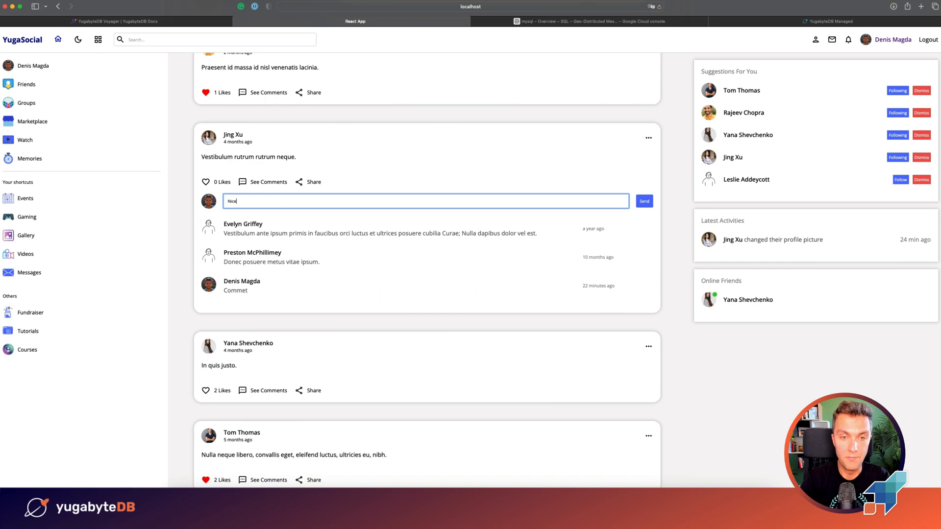
type("!")
key("Return")
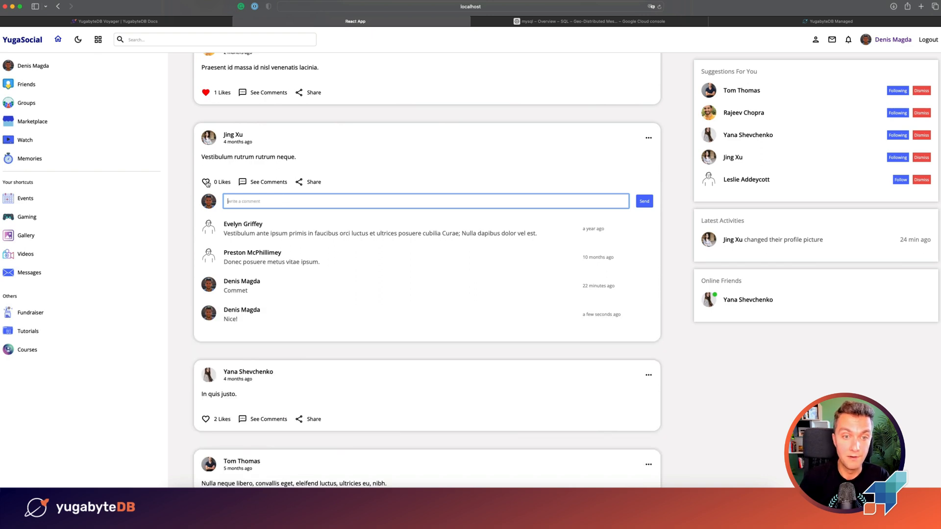
left_click(206, 182)
scroll(254, 194, "up", 10)
scroll(253, 195, "up", 10)
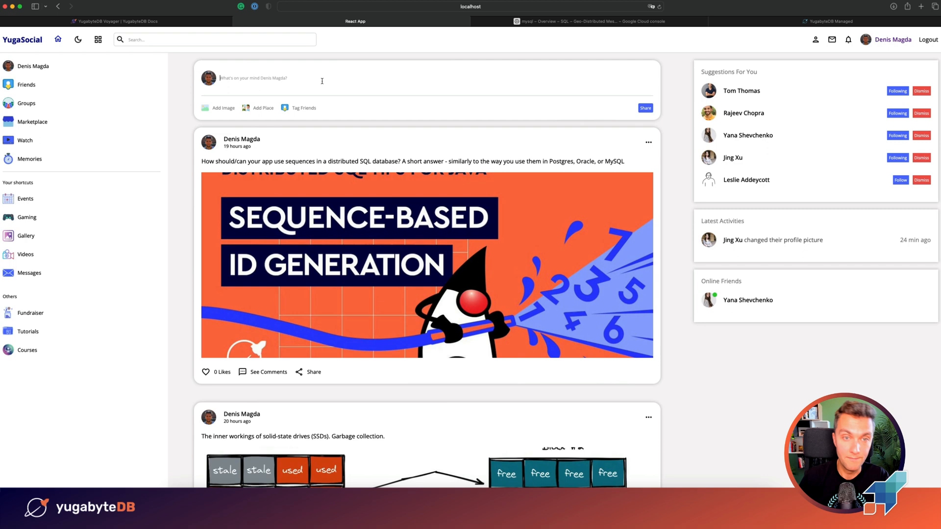
type("Folks, ")
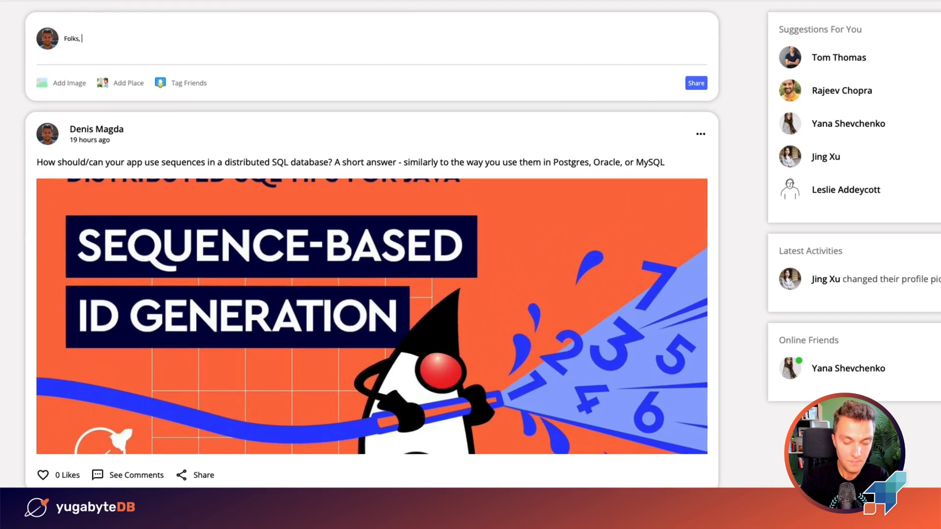
type("migrating f")
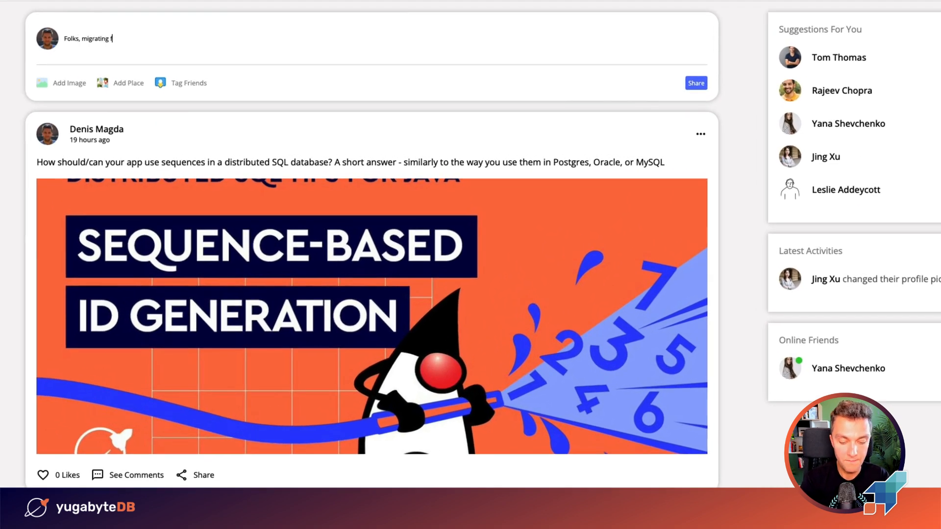
type("rom MySQL")
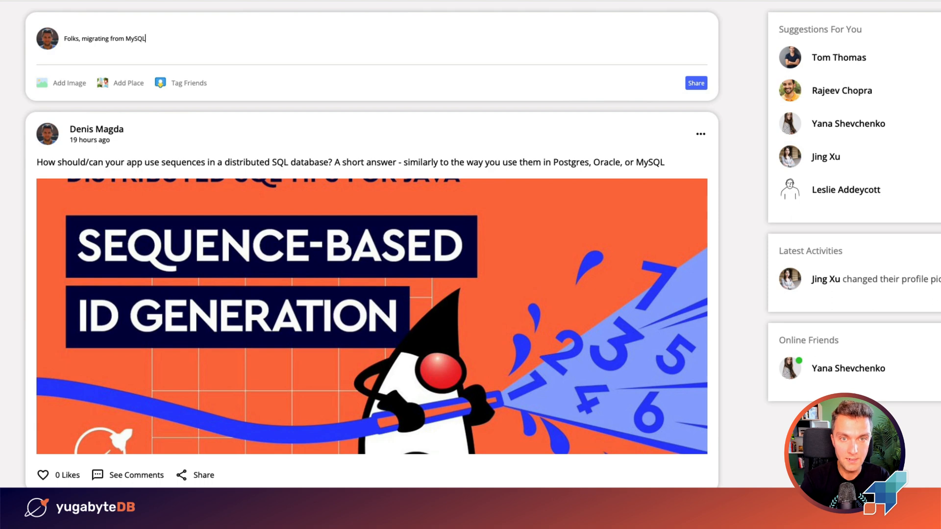
type(" to Yugabyte")
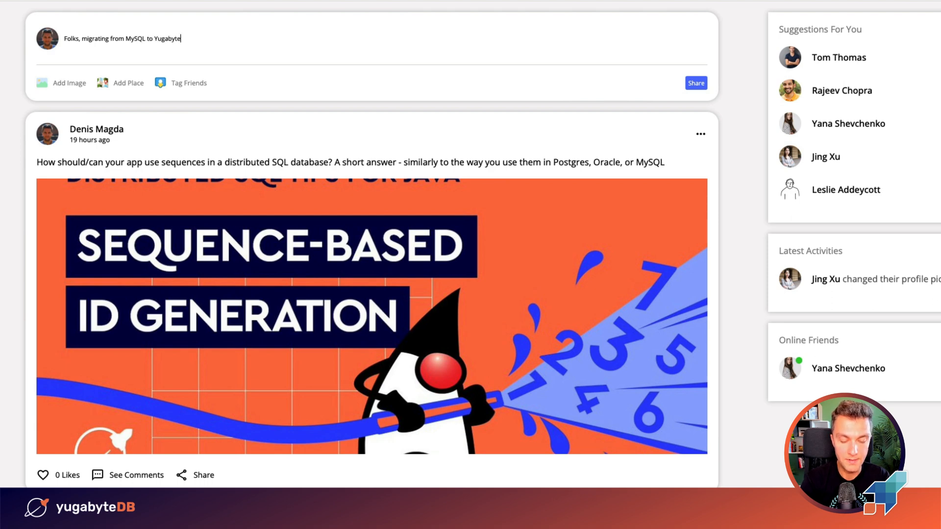
type("DB!")
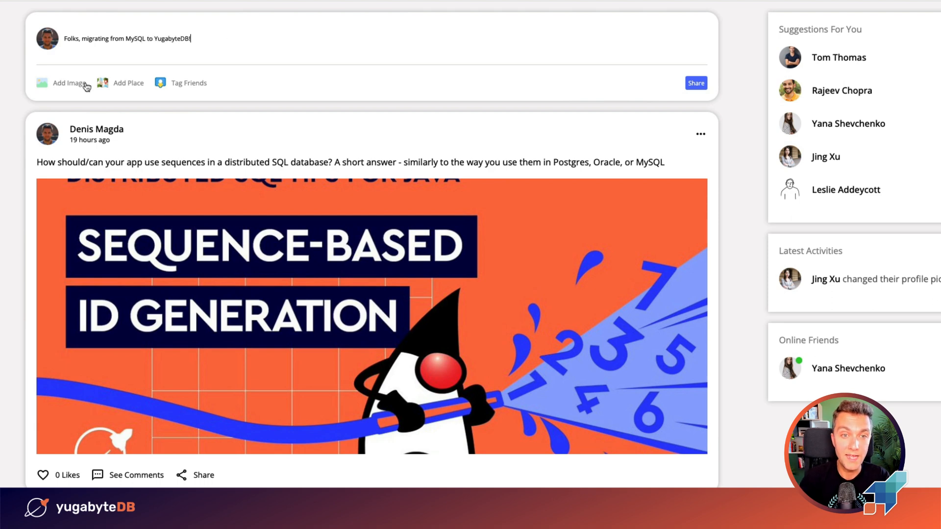
- Attach voyager_mysql.jpg to the 'Folks, migrating from MySQL to YugabyteDB!' post and share it
left_click(69, 83)
left_click(287, 351)
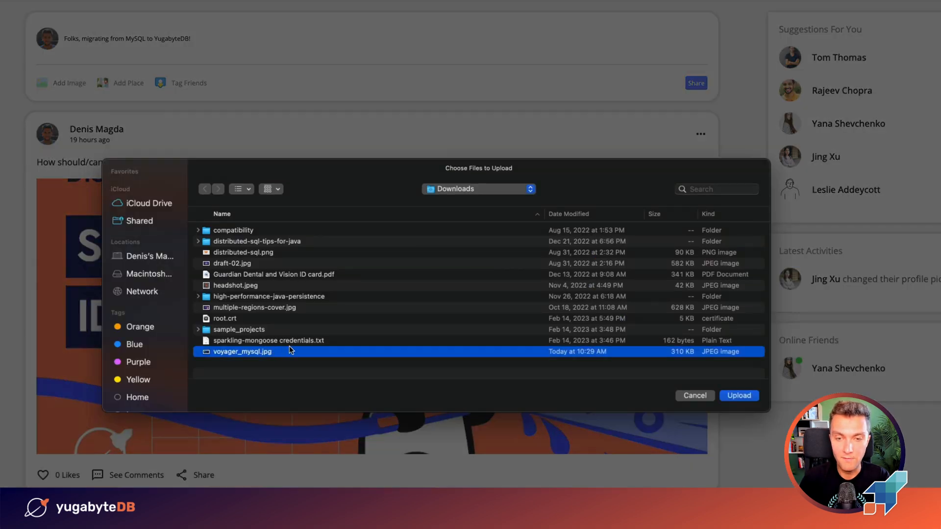
left_click(740, 394)
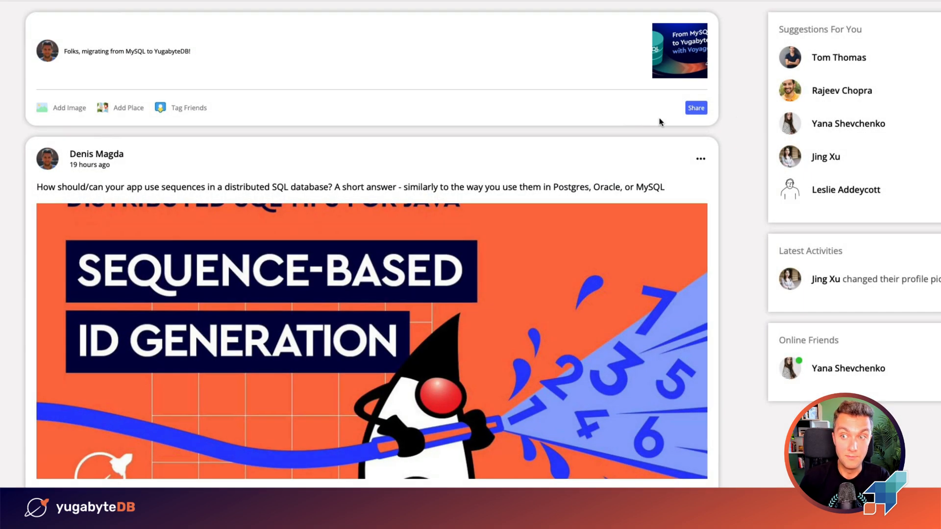
left_click(696, 109)
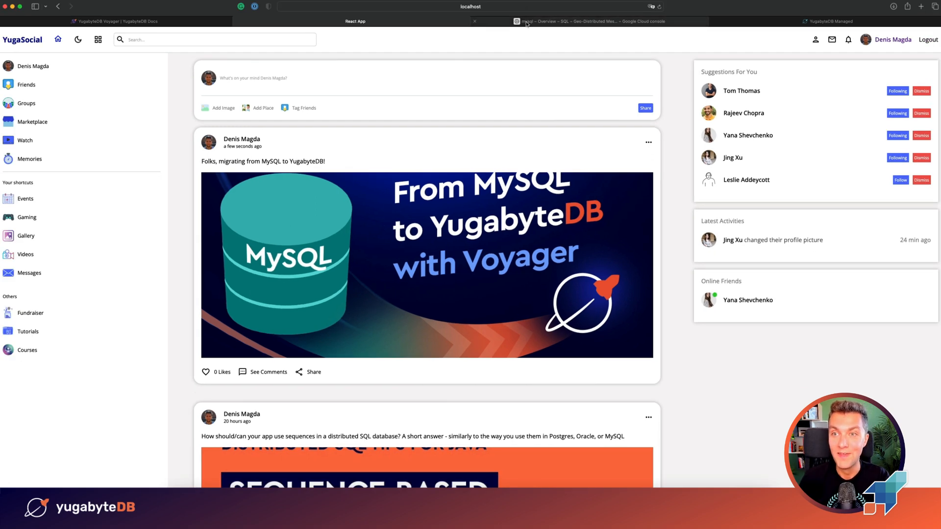
- Review the Cloud SQL mysql instance overview, then show the sparkling-mongoose cluster's nodes
left_click(559, 21)
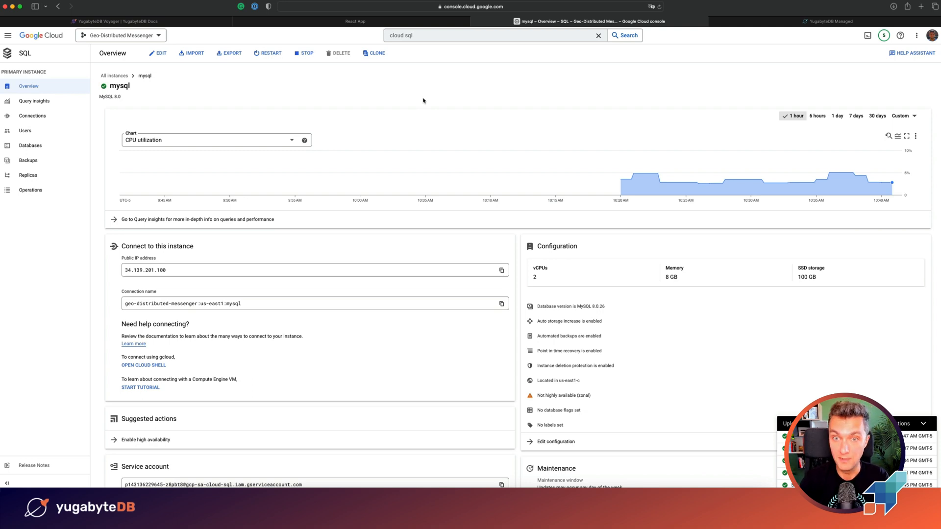
left_click(756, 21)
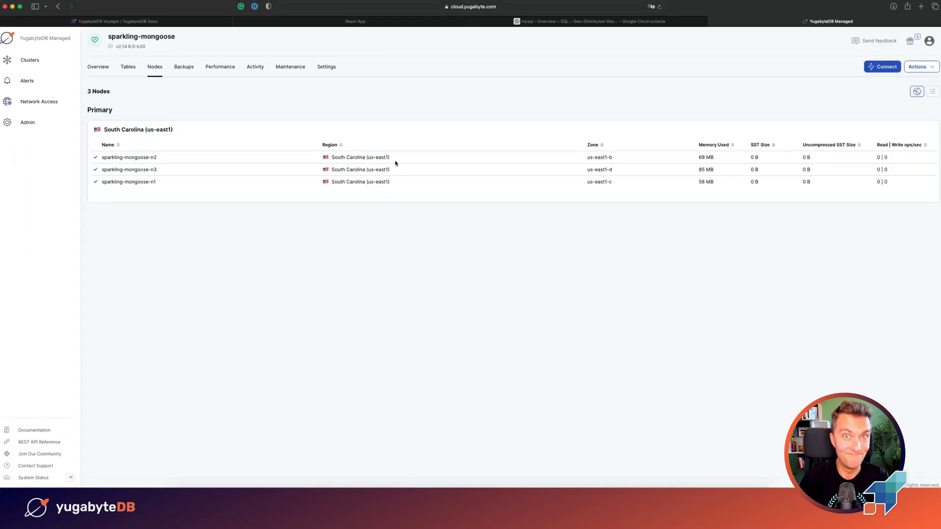
- Leave the browser for the mysqlsh terminal session connected to the social schema
key("super+Tab")
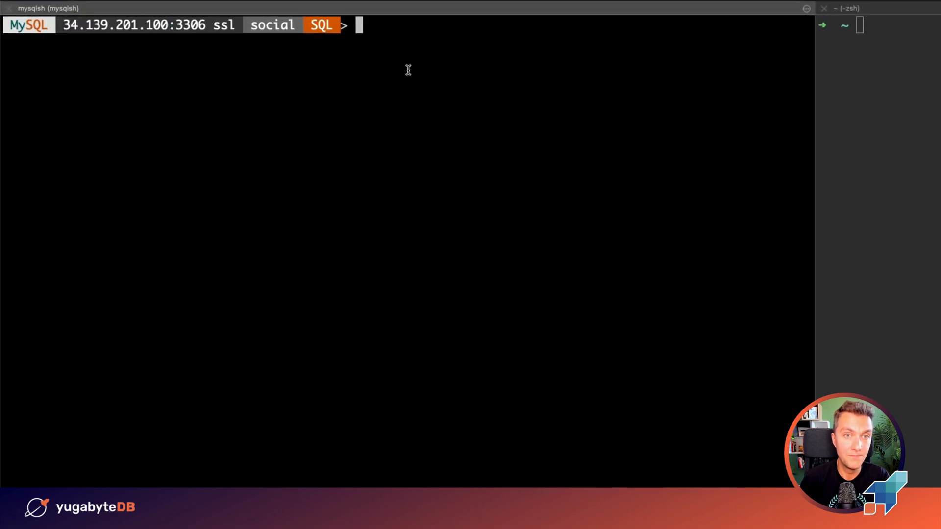
type("show tables")
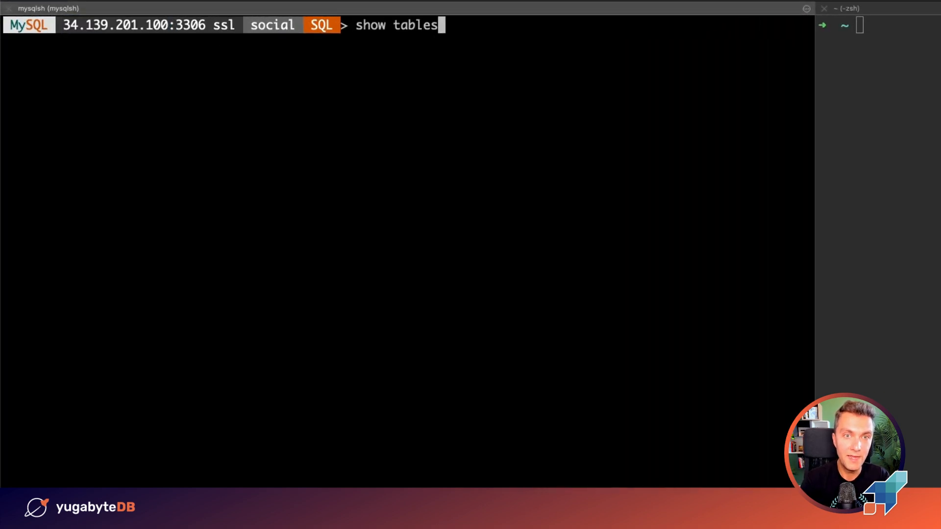
- List the tables of the social database with show tables and review their names
key("Return")
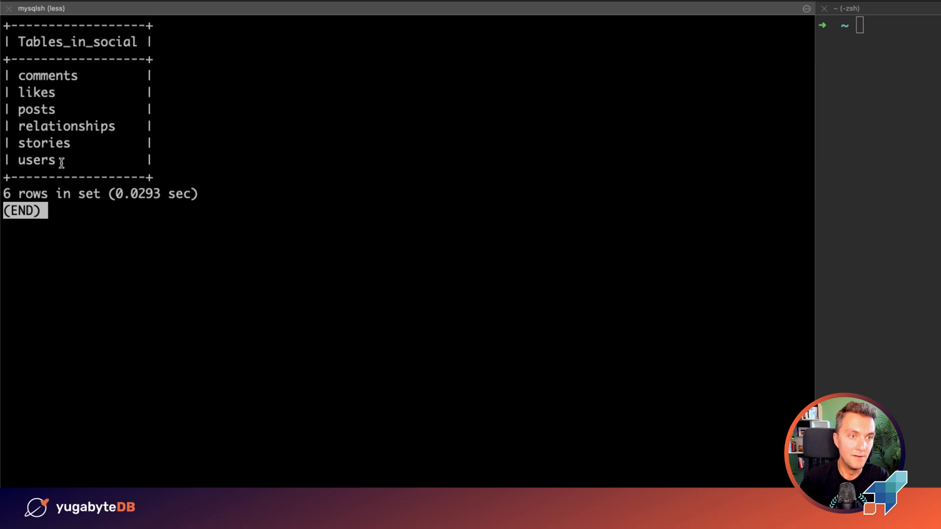
left_click_drag(62, 162, 18, 73)
left_click(182, 219)
key("q")
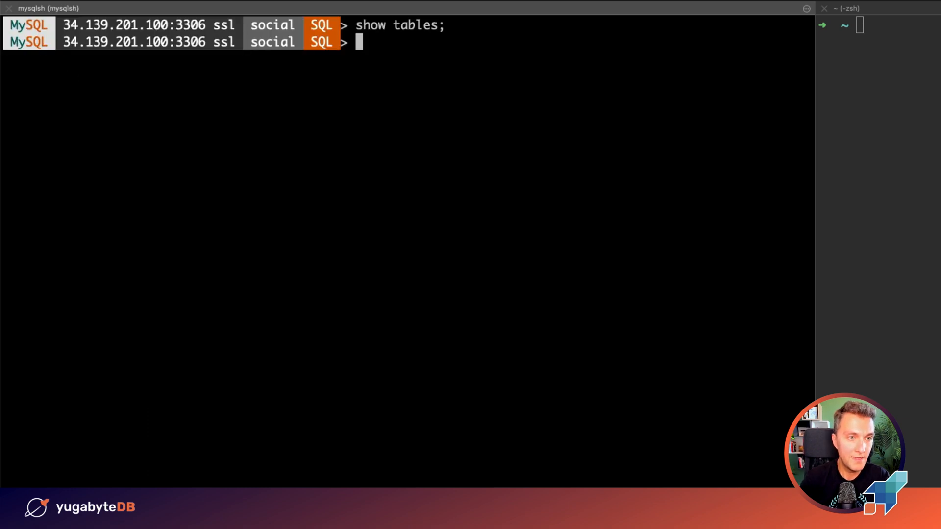
key("Up")
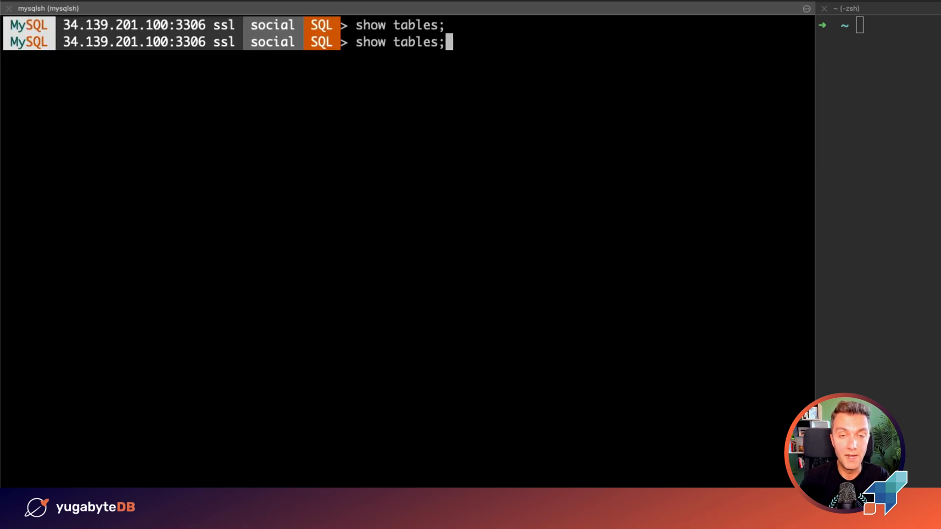
key("ctrl+u")
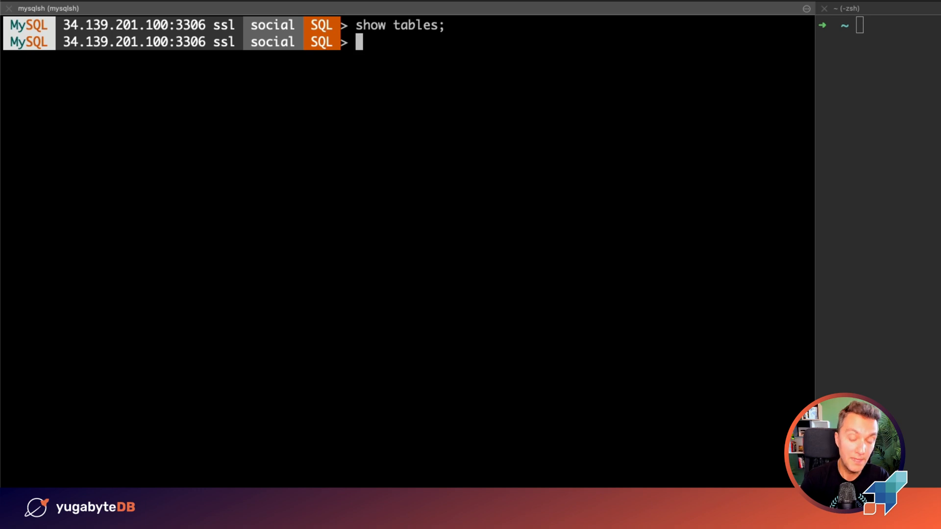
type("select coun")
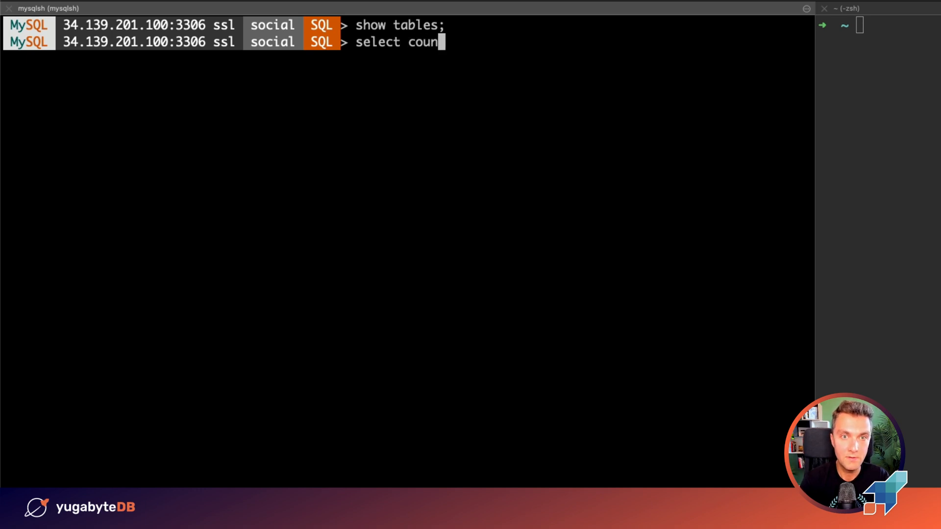
type("t()")
- Run select count(*) from users; confirming 1001 rows, then quit the pager
key("Left")
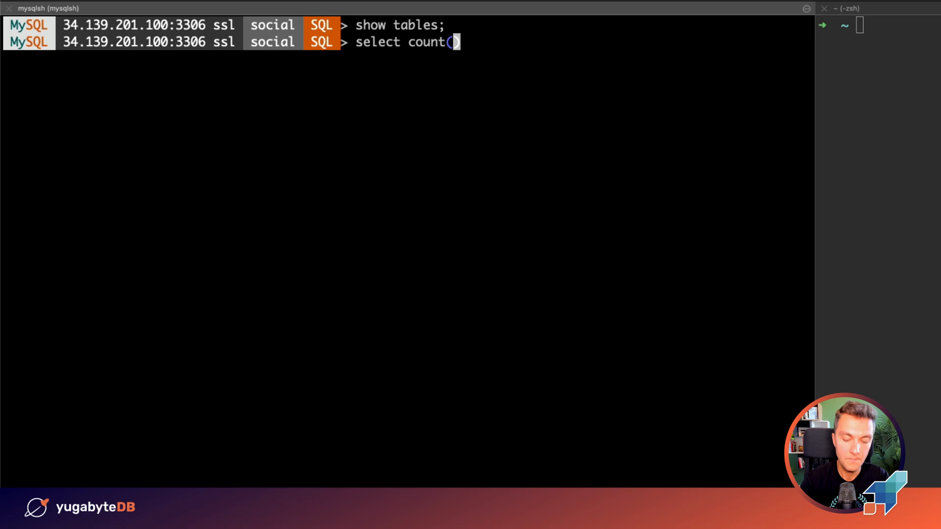
type("*")
key("Right")
type("from use")
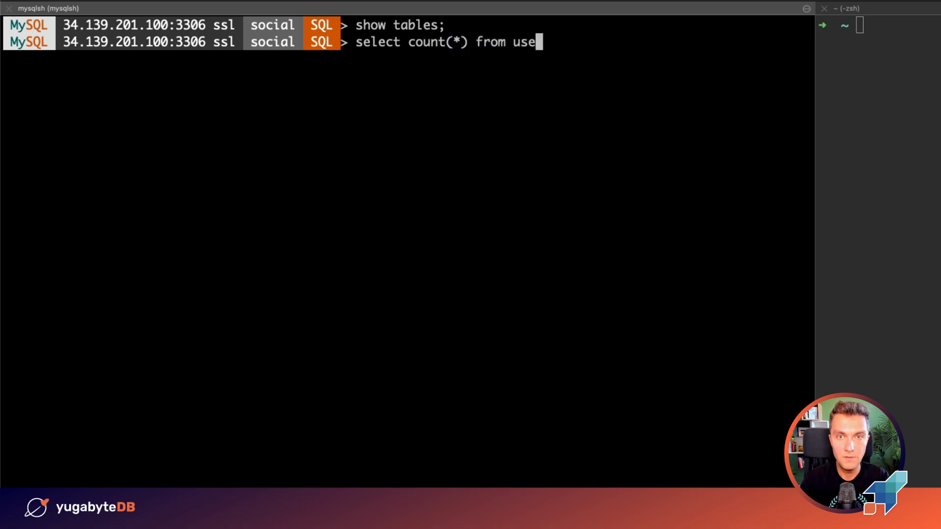
type("rs;")
key("Return")
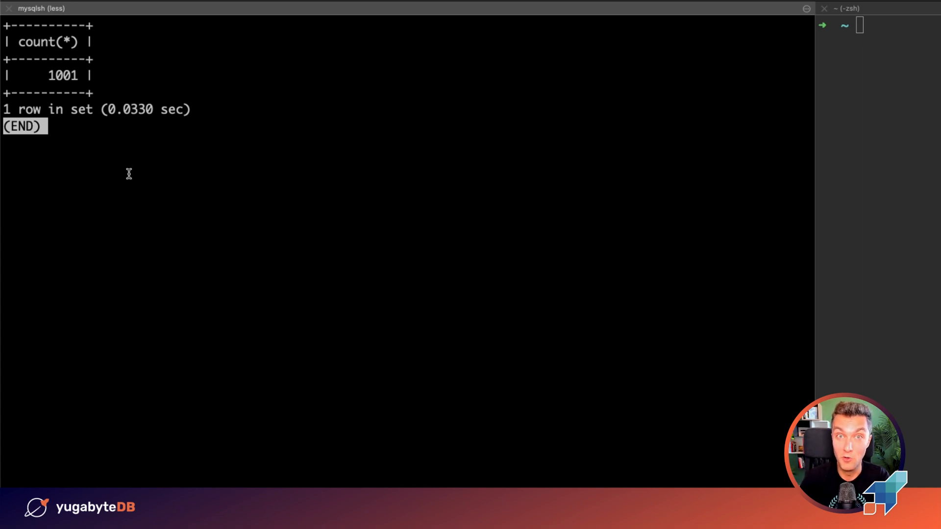
key("q")
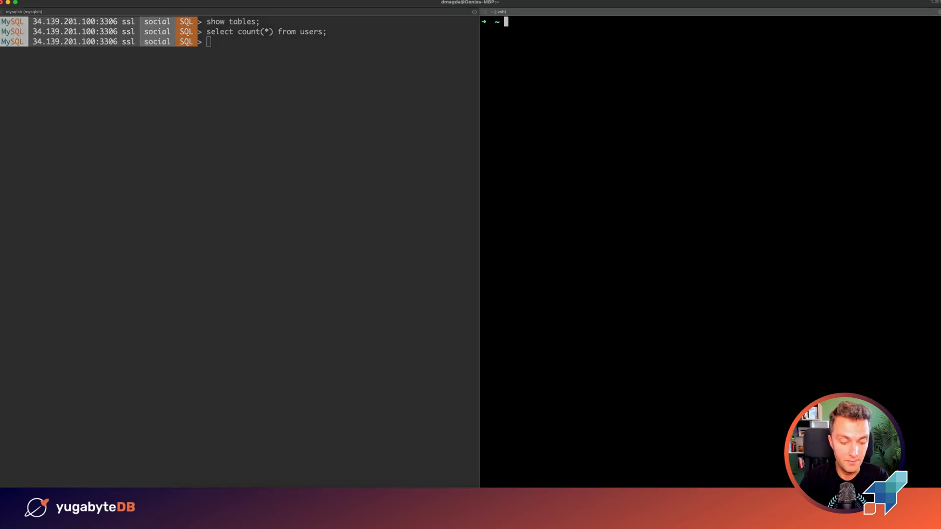
- Paste the yb-voyager export schema command and check its source host and export-dir against the MySQL session
key("super+v")
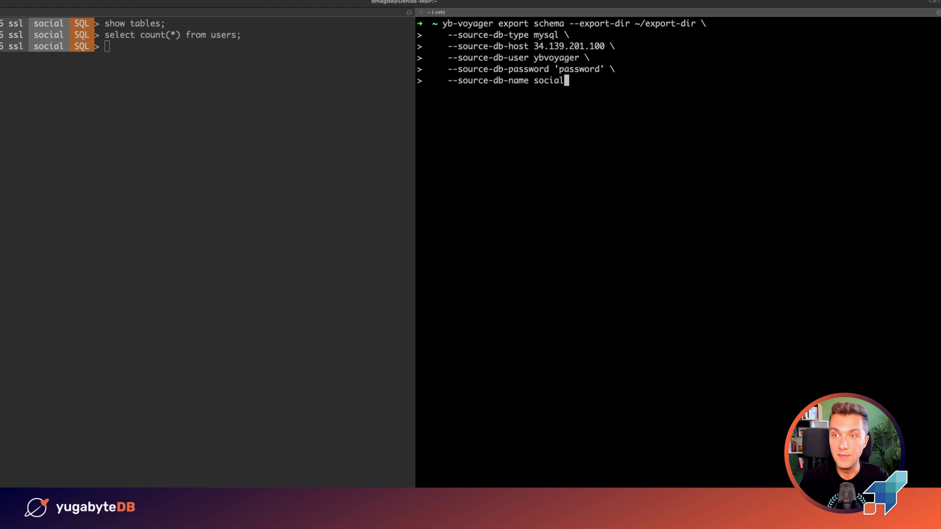
left_click_drag(280, 31, 379, 31)
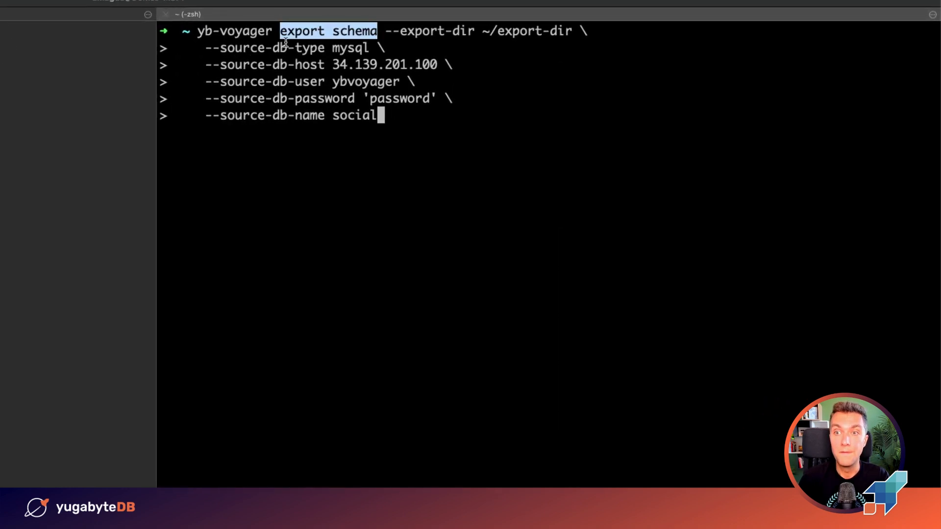
left_click_drag(335, 64, 437, 64)
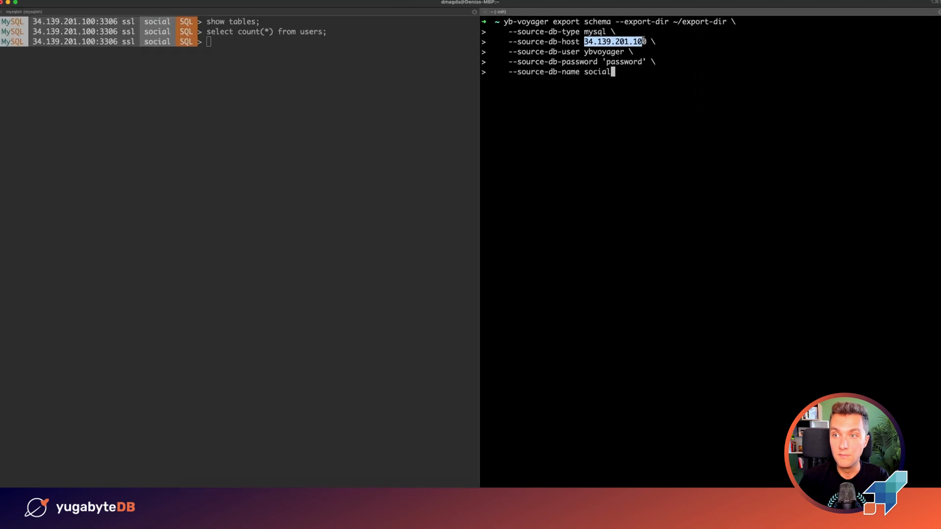
left_click(235, 220)
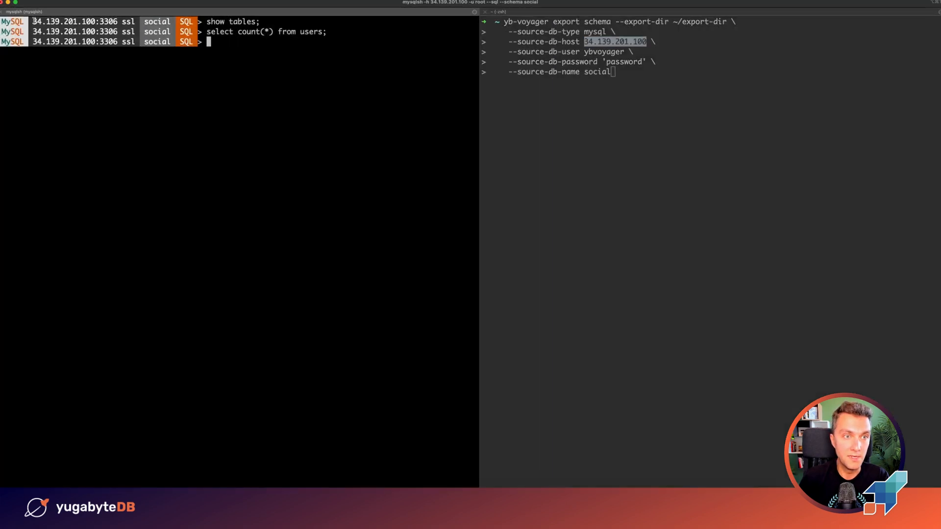
left_click_drag(33, 22, 94, 21)
left_click(602, 32)
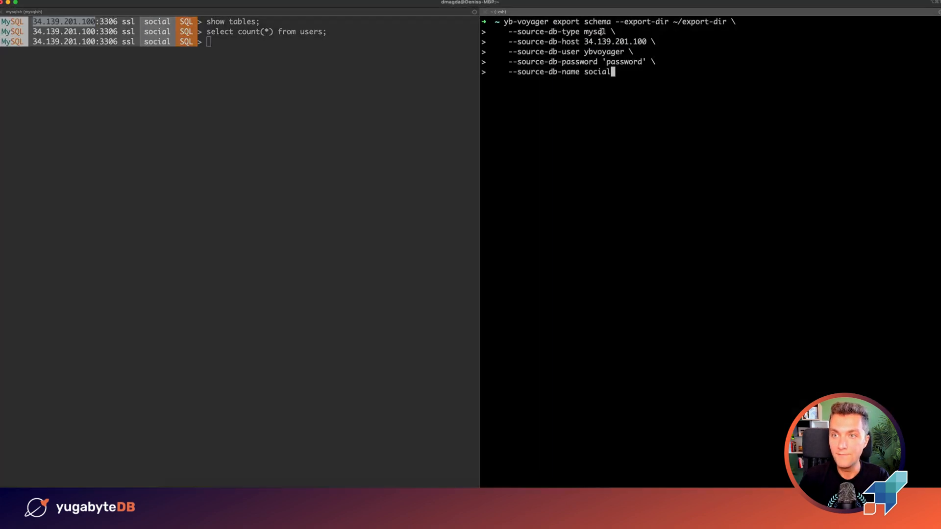
left_click_drag(616, 21, 727, 22)
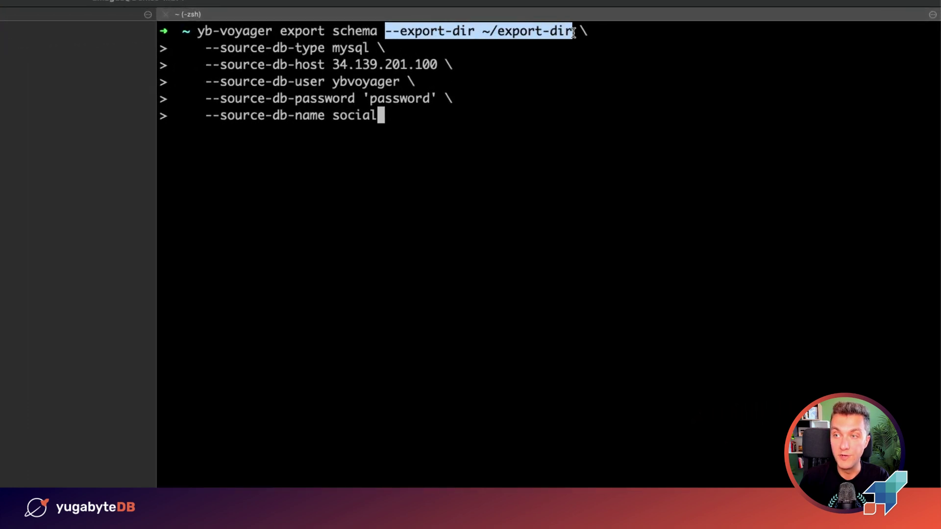
left_click(416, 133)
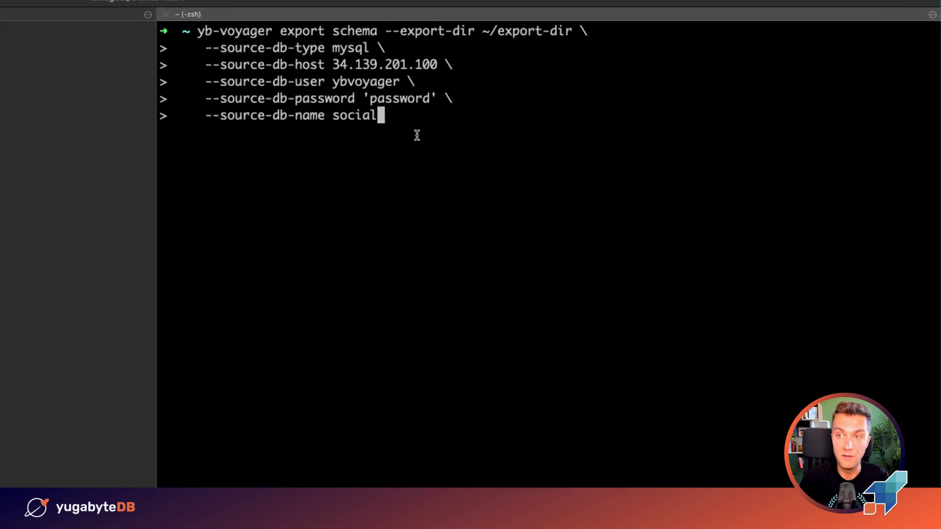
- Run the schema export, producing files under /export-dir/schema
key("Return")
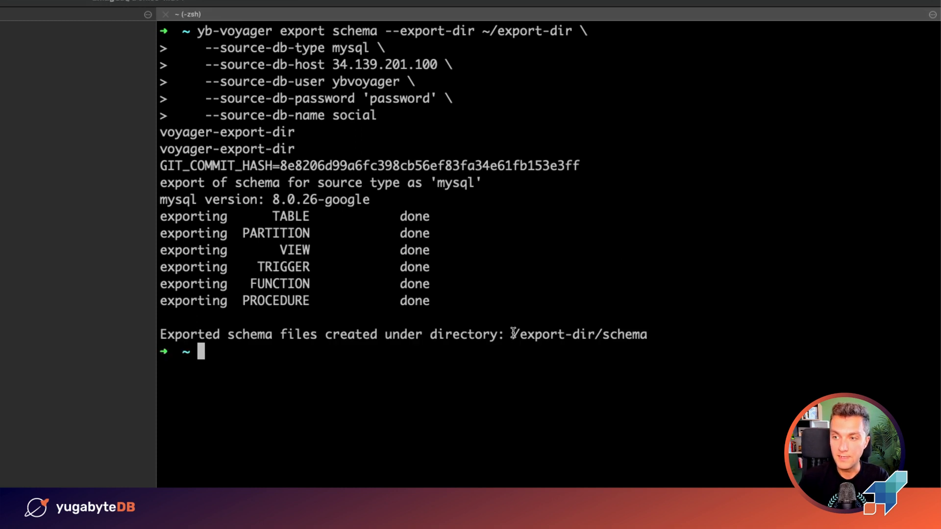
left_click_drag(513, 335, 654, 338)
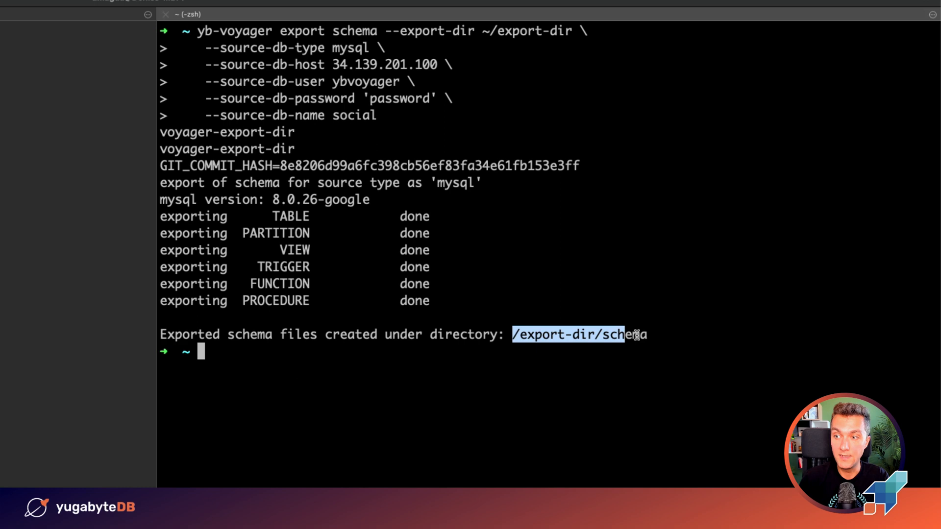
left_click(599, 340)
type("yb-voyager analyze-schema --export-dir ~/export-dir")
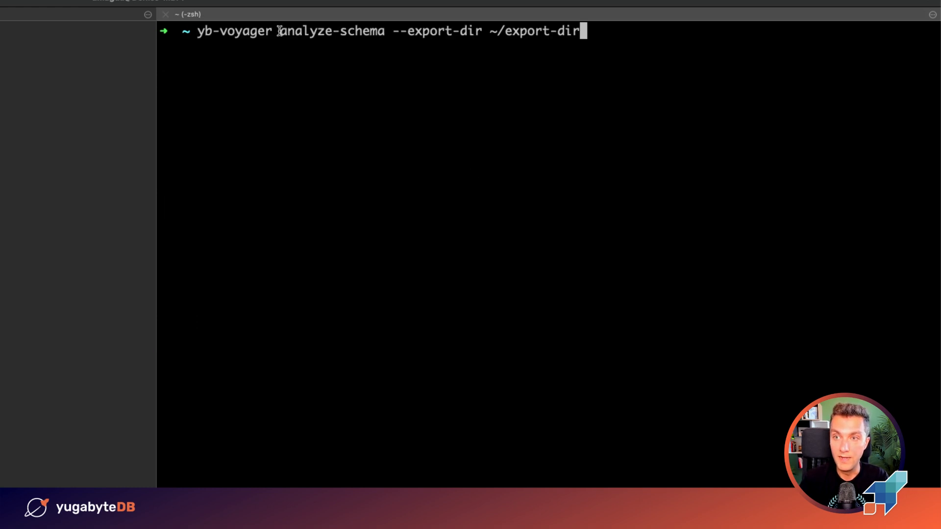
- Run yb-voyager analyze-schema --export-dir ~/export-dir and copy the report.txt path
left_click_drag(279, 30, 385, 30)
left_click(408, 57)
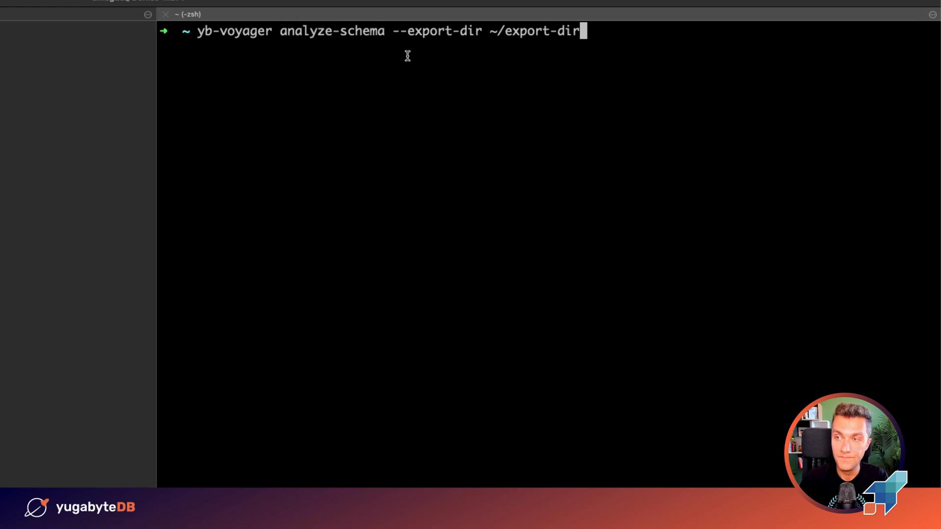
key("Return")
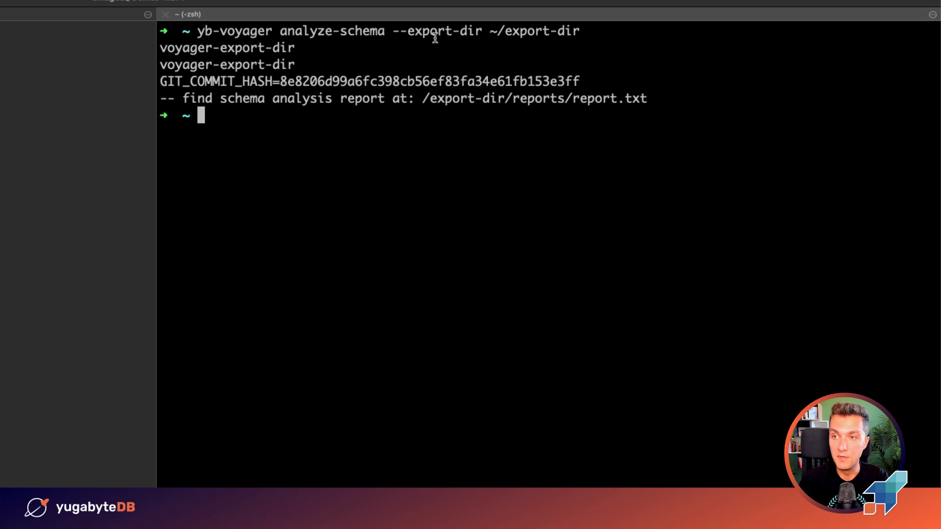
left_click_drag(424, 96, 651, 97)
key("super+c")
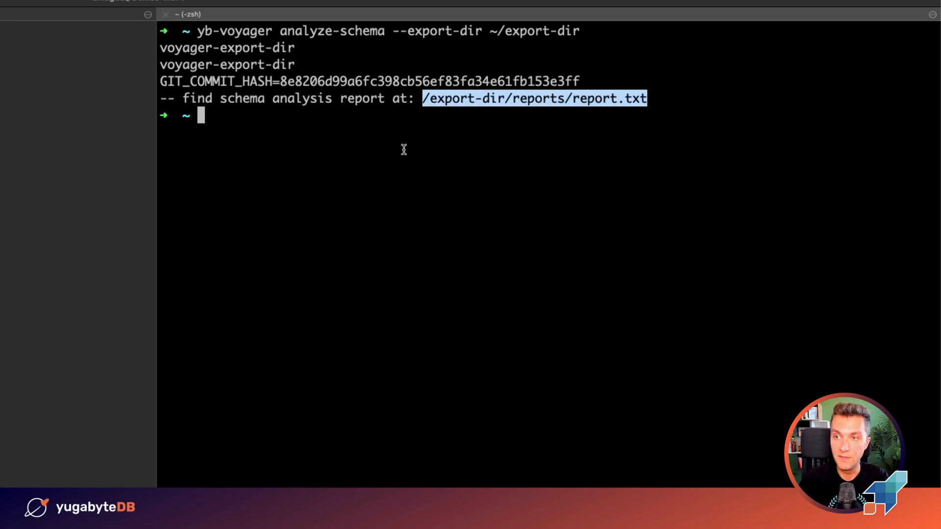
- Print the migration report with cat using the pasted /export-dir/reports/report.txt path
left_click(403, 150)
type("cat ")
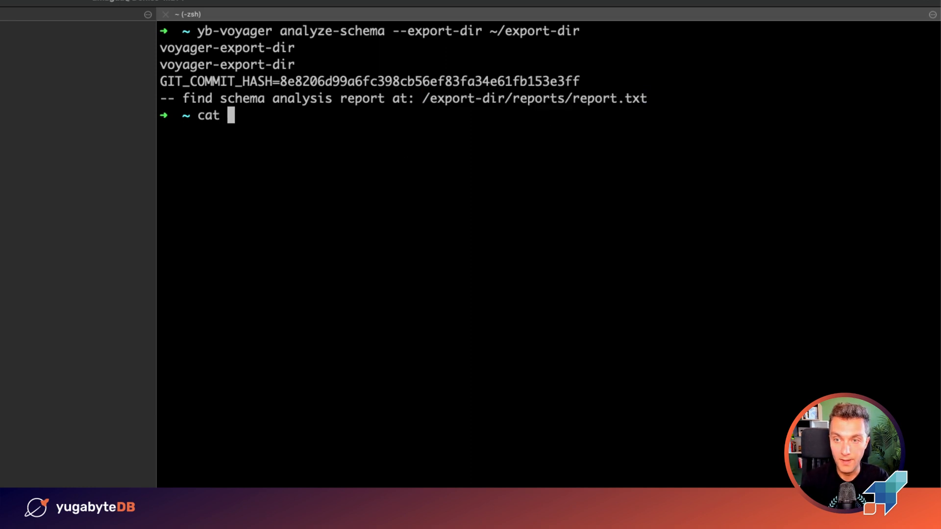
type("~")
key("super+v")
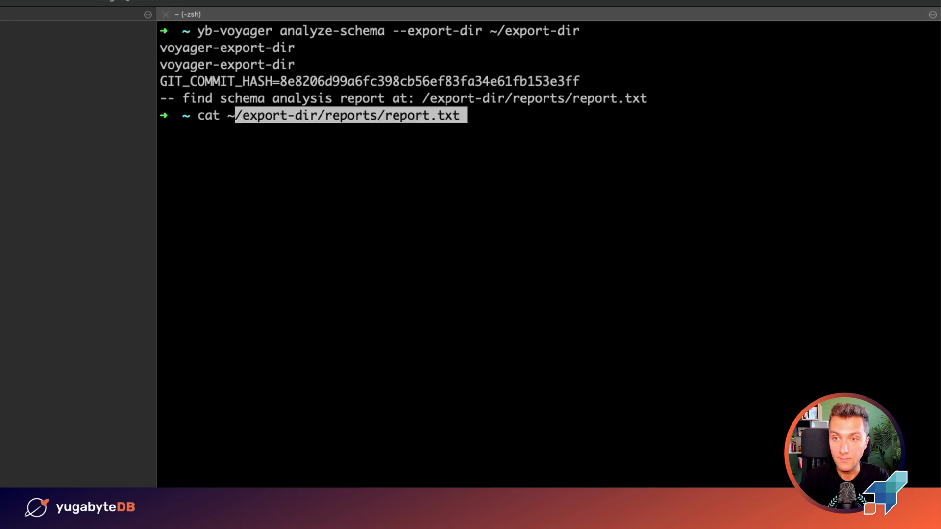
key("Return")
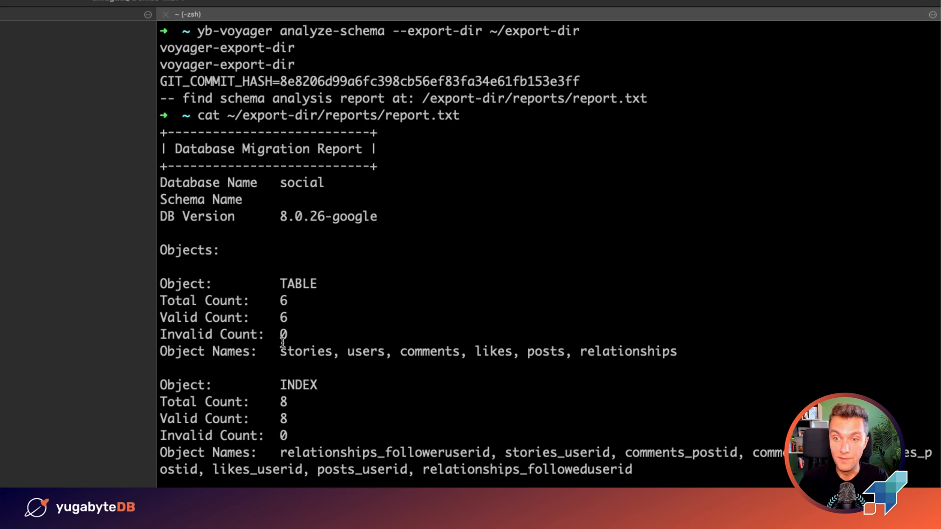
- Review the report's 6 valid tables and 8 valid indexes with zero invalid counts
left_click_drag(291, 318, 155, 300)
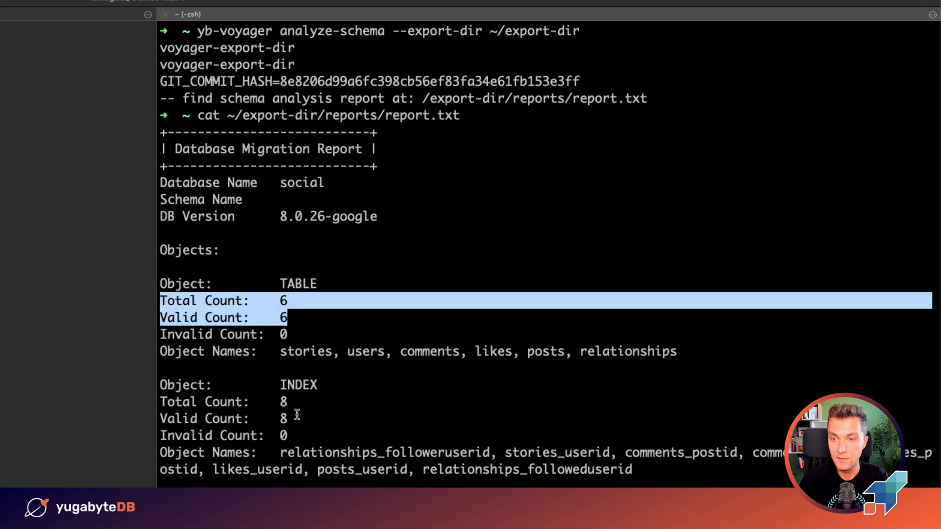
left_click_drag(300, 415, 153, 401)
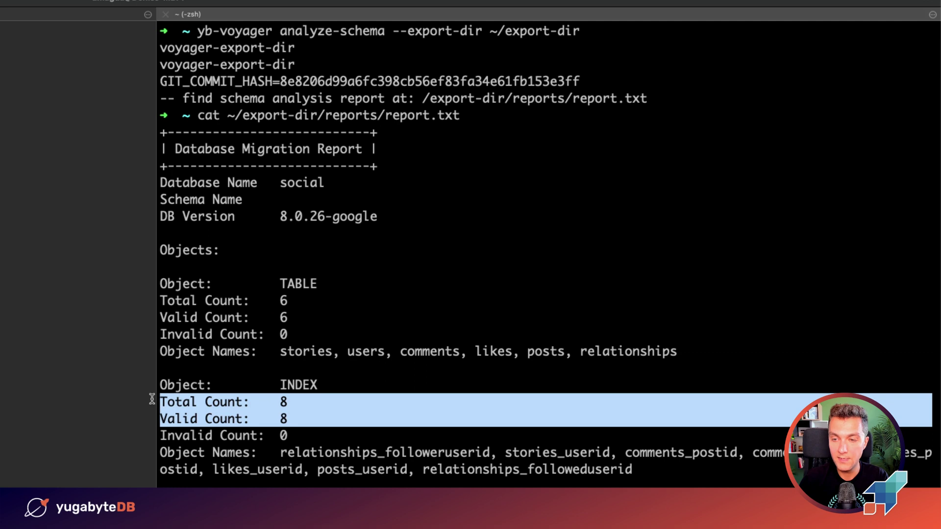
left_click(263, 334)
left_click_drag(263, 334, 160, 334)
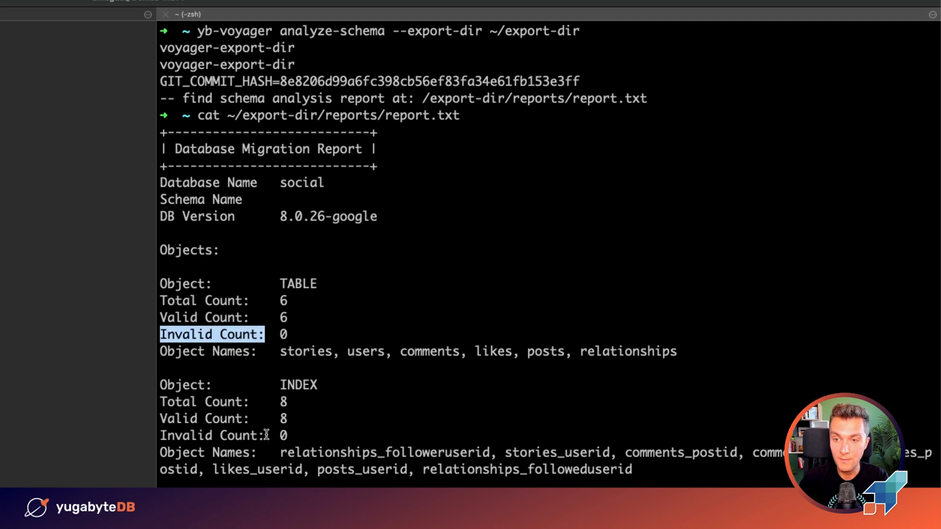
left_click_drag(264, 435, 164, 436)
left_click_drag(292, 346, 279, 334)
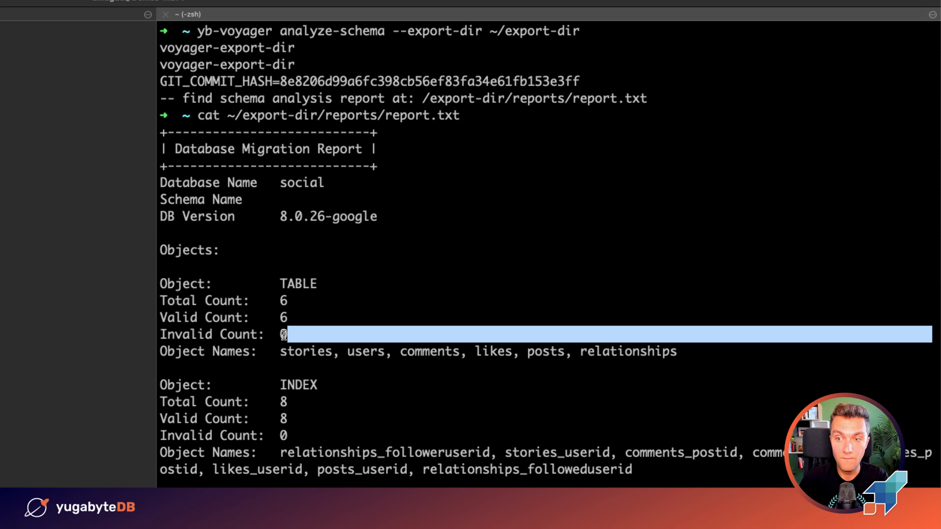
left_click(287, 427)
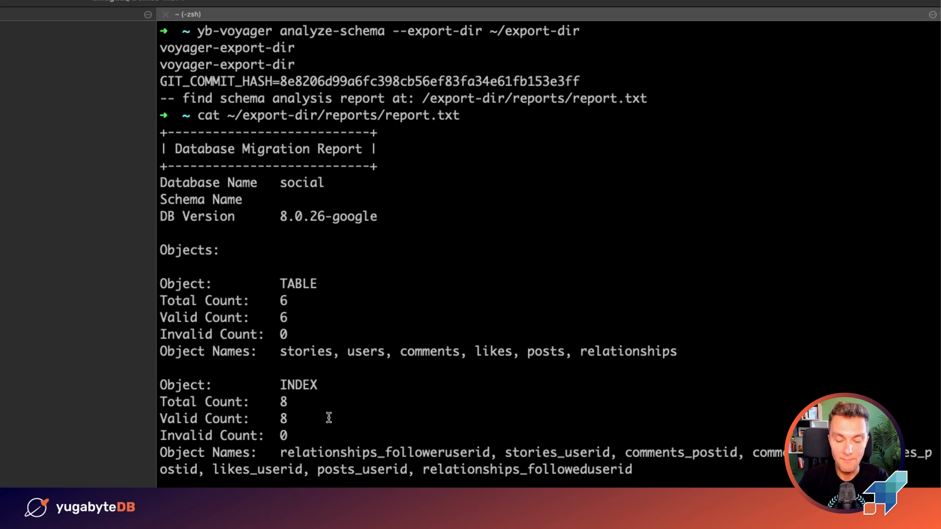
- Run the yb-voyager export data command and review row counts for all 6 tables, including 1001 users
key("ctrl+l")
key("super+v")
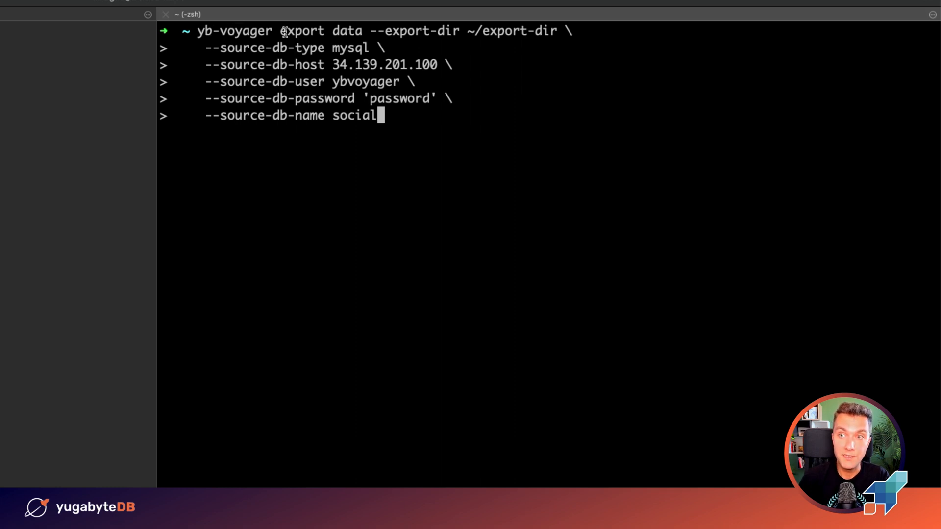
left_click_drag(282, 31, 360, 32)
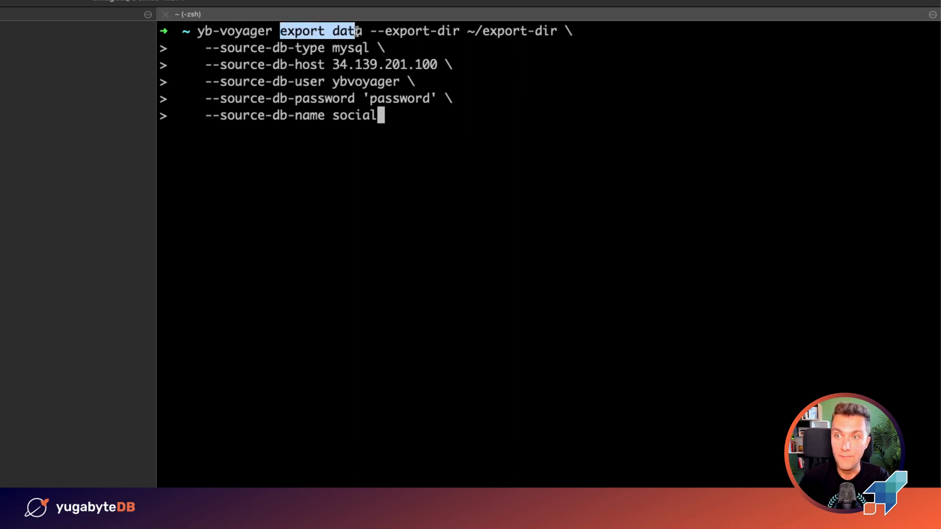
left_click_drag(334, 64, 433, 64)
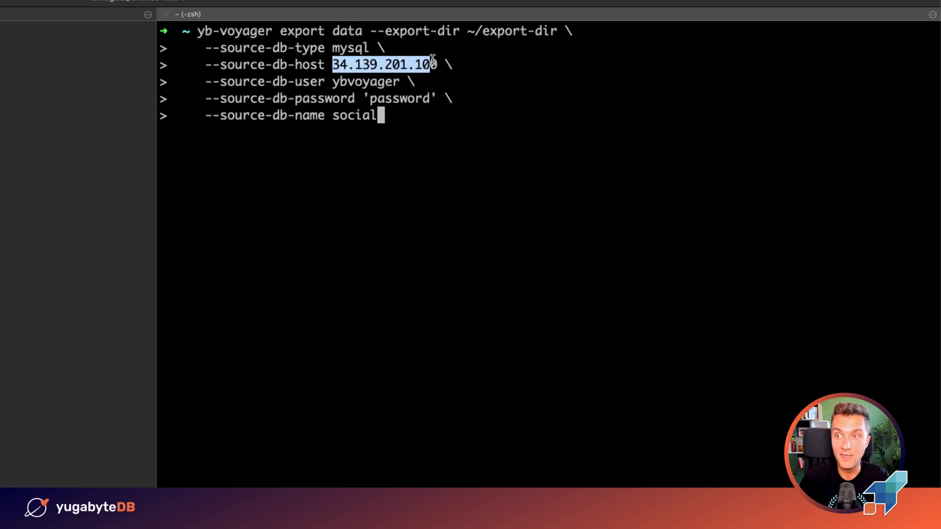
left_click(392, 137)
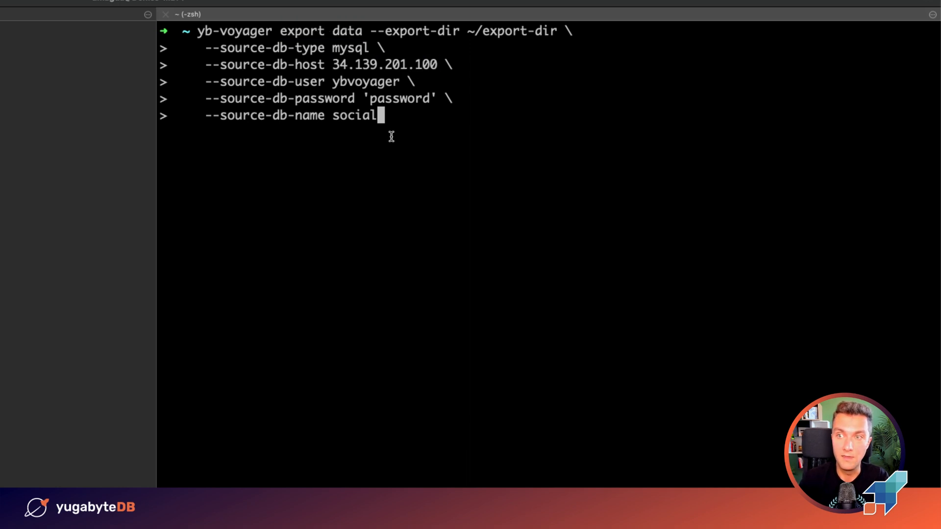
key("Return")
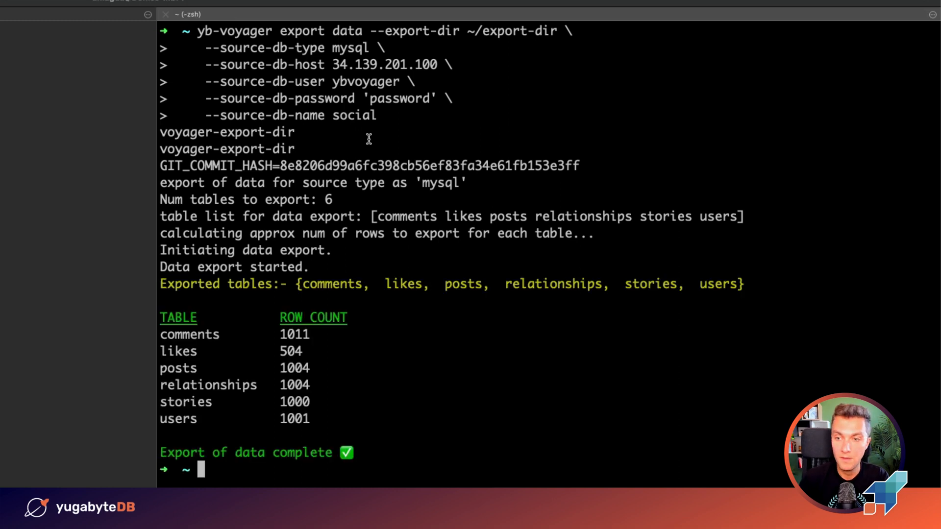
left_click_drag(322, 417, 151, 338)
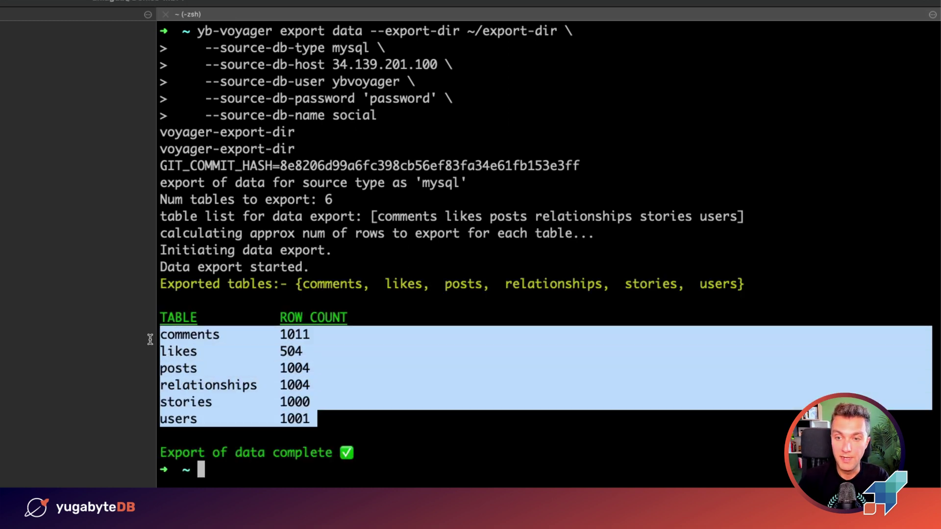
left_click(324, 358)
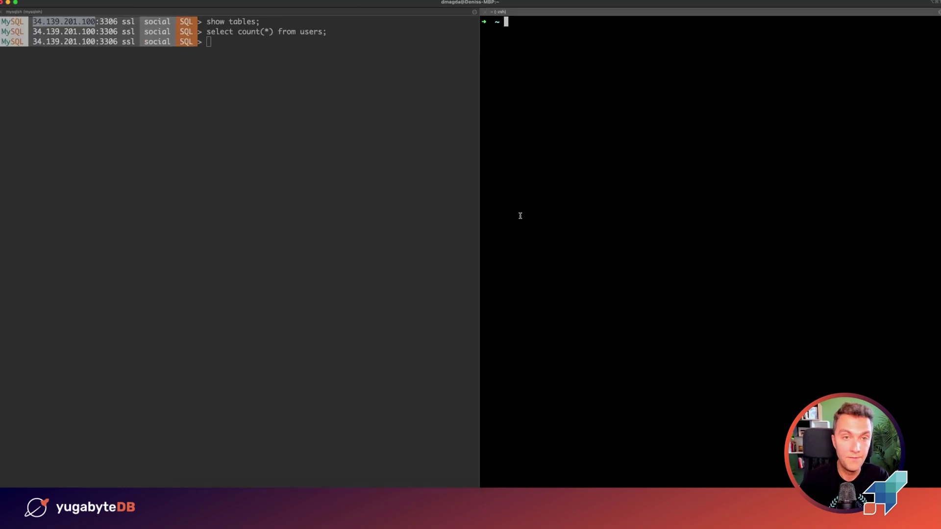
- Connect to the YugabyteDB cluster with psql in the other terminal pane
key("super+bracketleft")
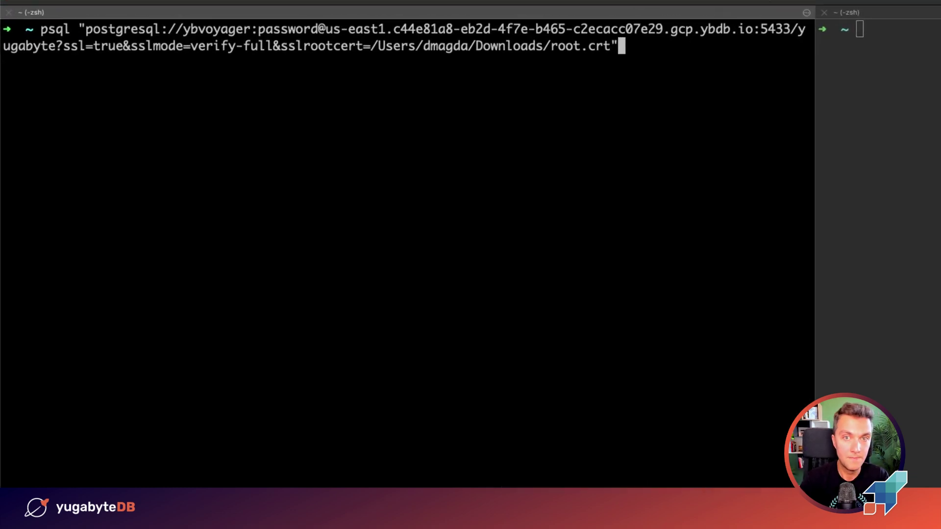
key("Return")
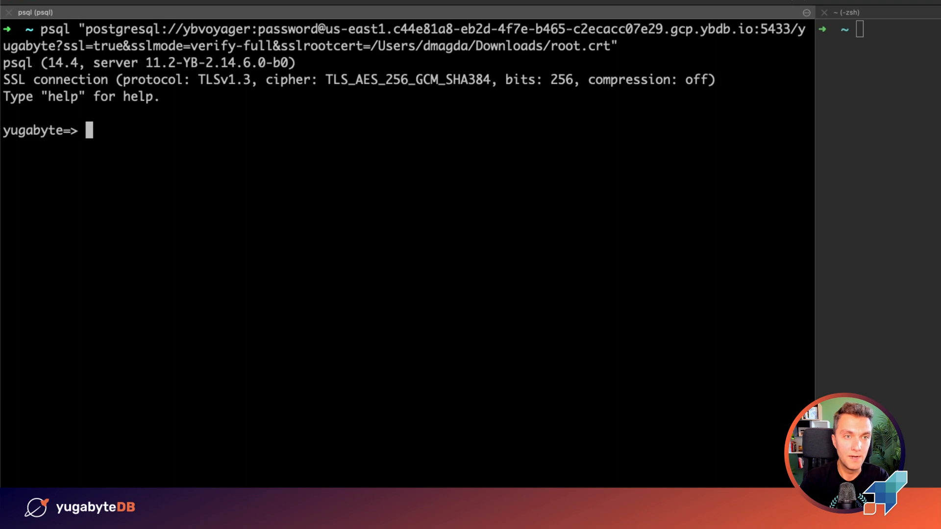
key("ctrl+l")
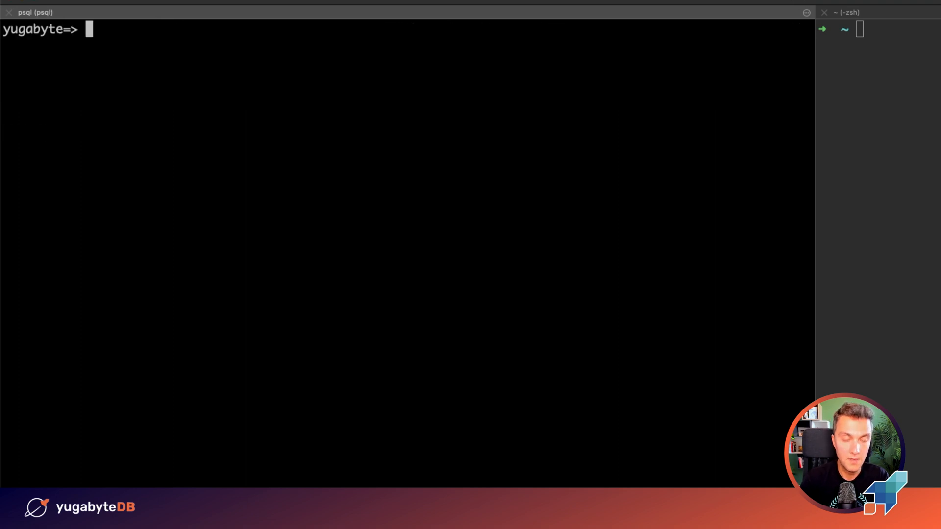
type("set sea")
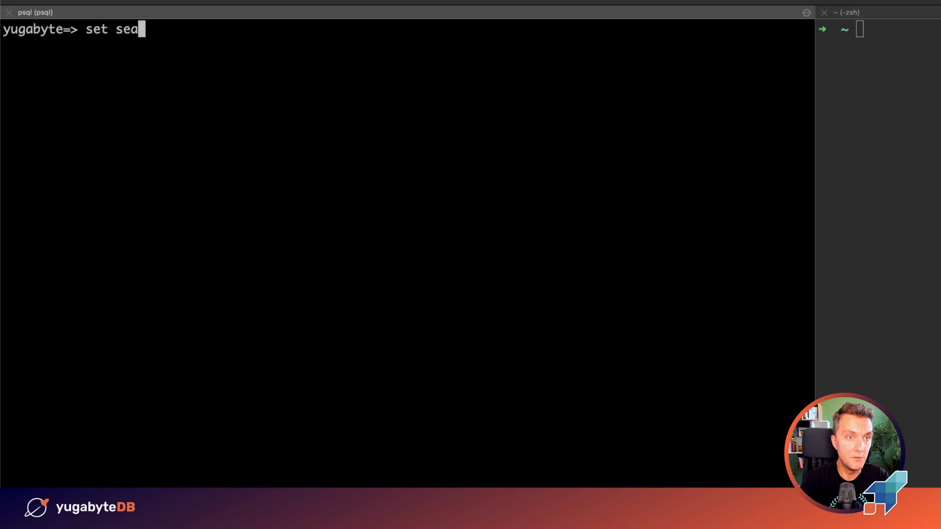
type("rch")
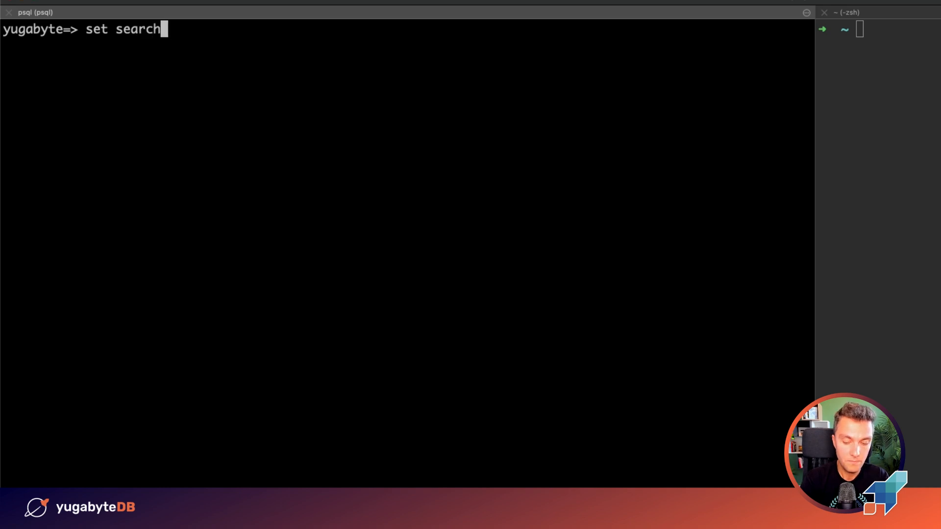
type("_path to soc")
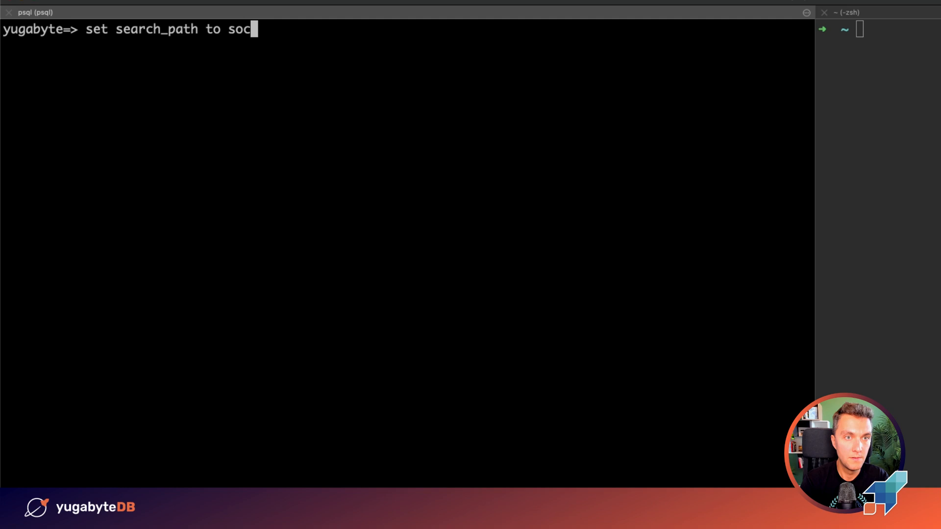
type("ial;")
- Set search_path to social and list relations with \d, confirming none exist yet
key("Return")
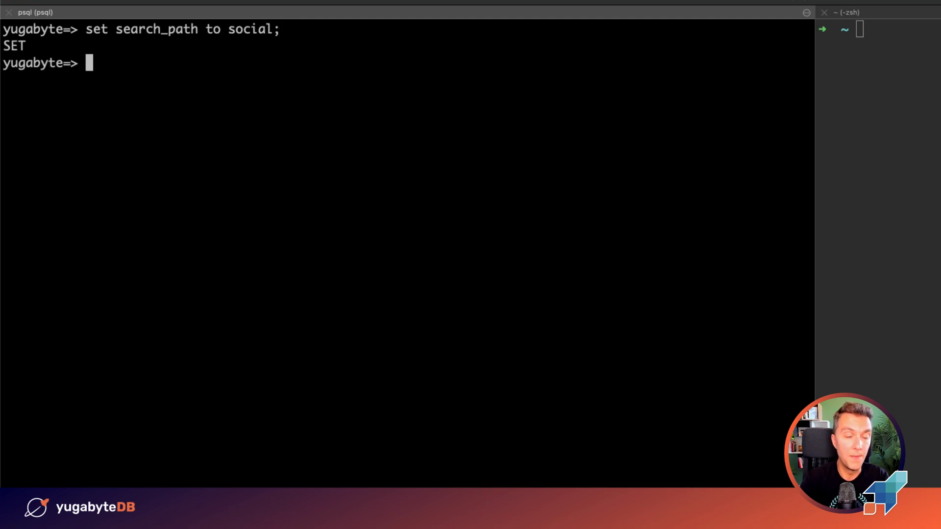
type("\\d")
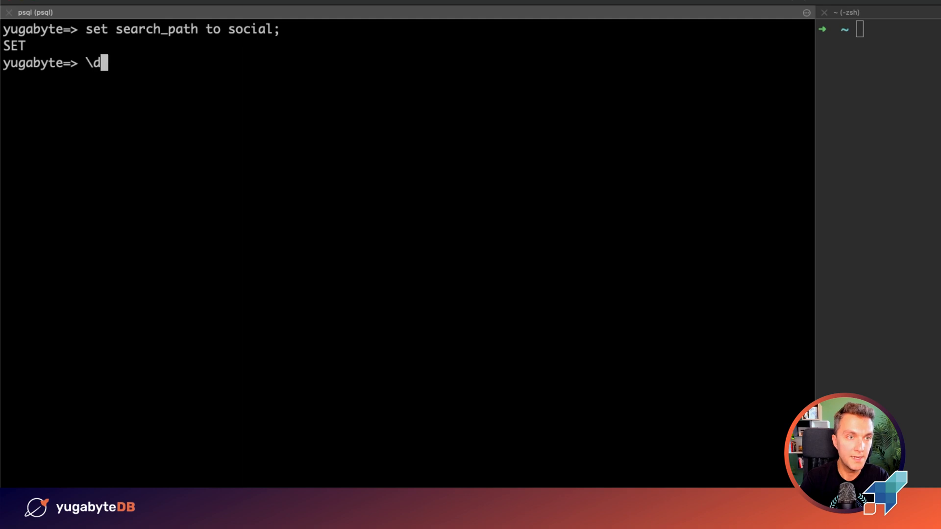
key("Return")
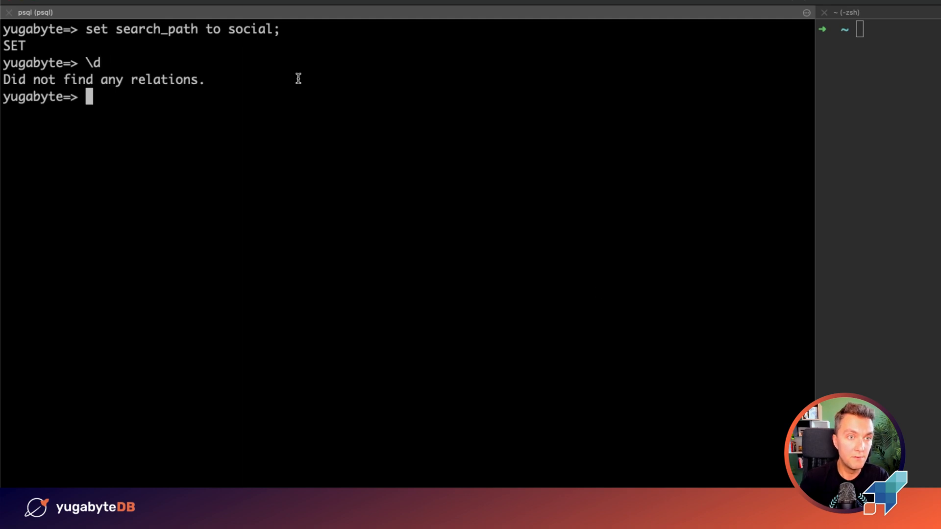
mouse_move(208, 81)
left_mouse_down()
mouse_move(110, 51)
mouse_move(3, 79)
left_mouse_up()
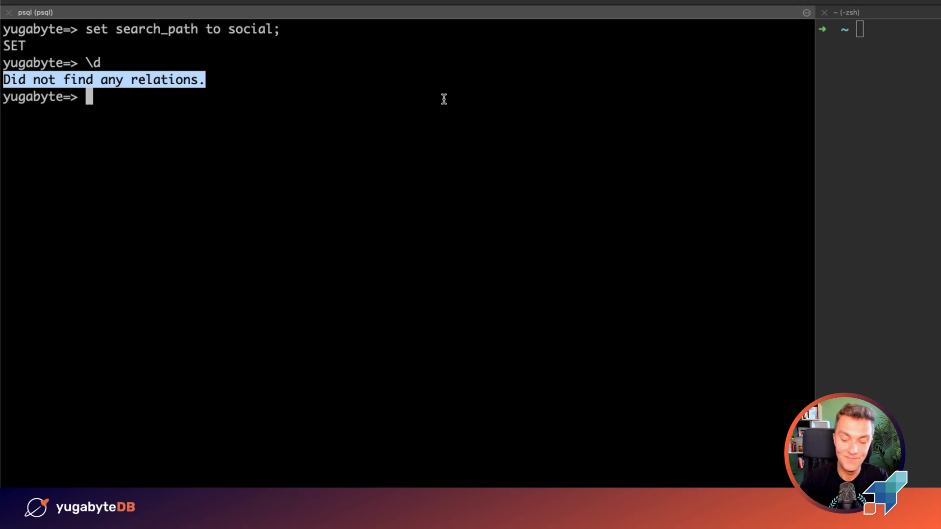
key("super+bracketright")
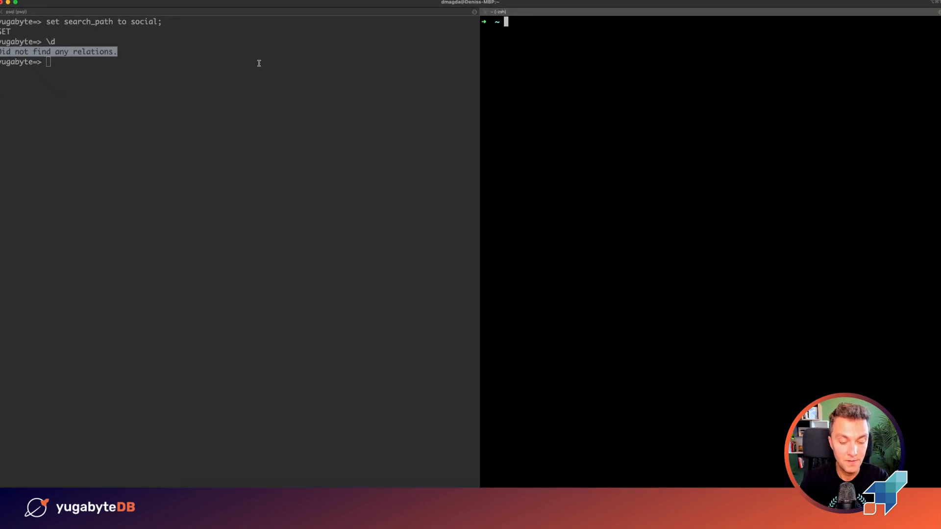
- Run yb-voyager import schema against the YugabyteDB Managed host for schema social with --start-clean
key("super+v")
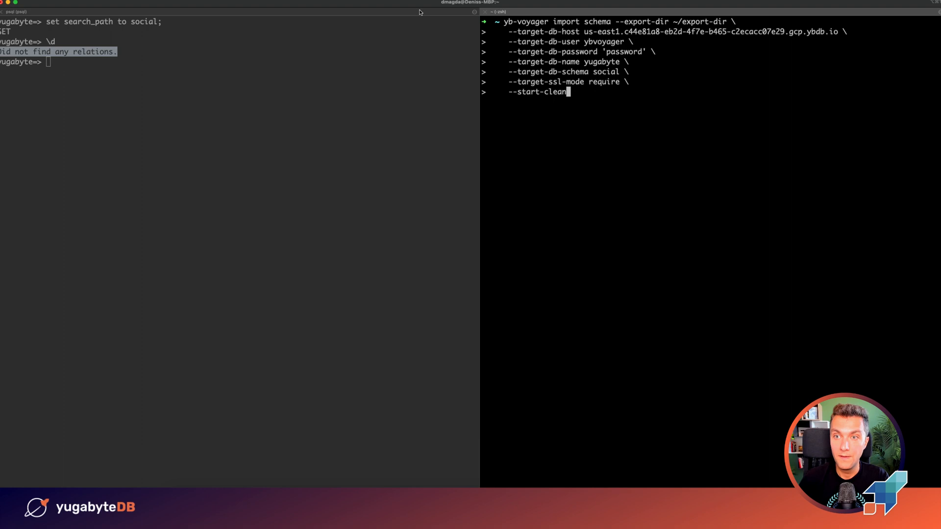
left_click_drag(487, 22, 529, 22)
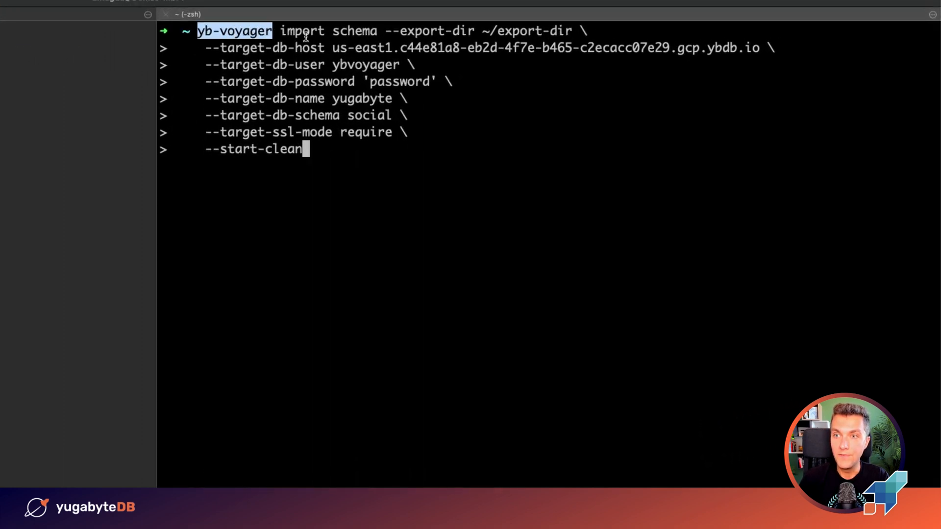
left_click_drag(280, 30, 761, 49)
left_click(335, 49)
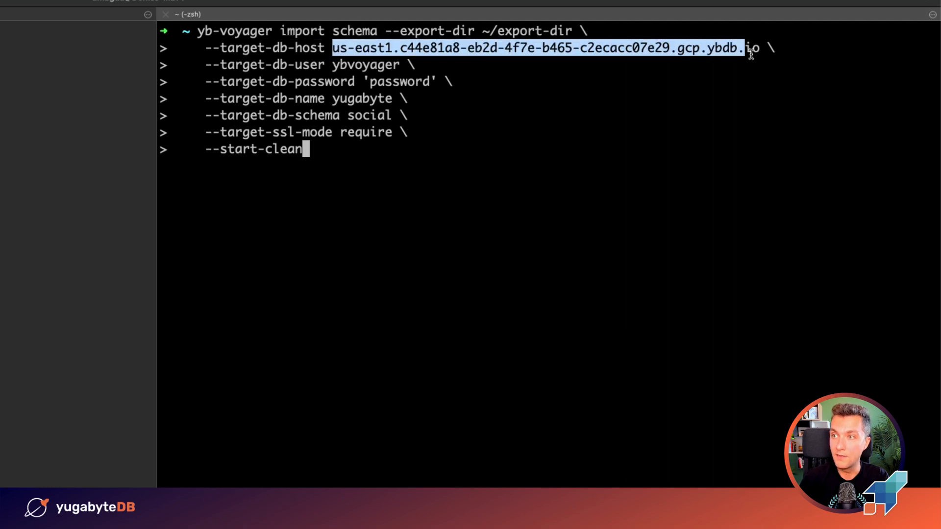
left_click(615, 61)
left_click_drag(333, 49, 395, 48)
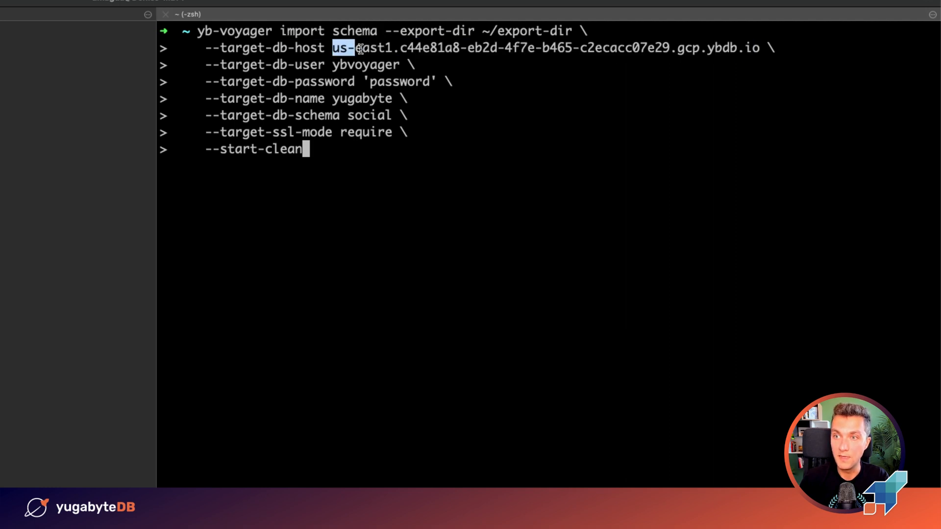
left_click(460, 174)
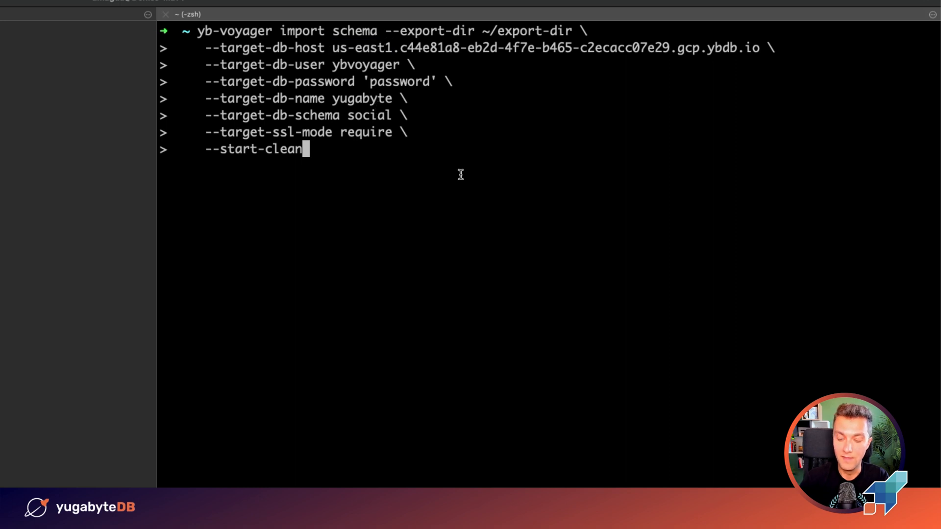
key("Return")
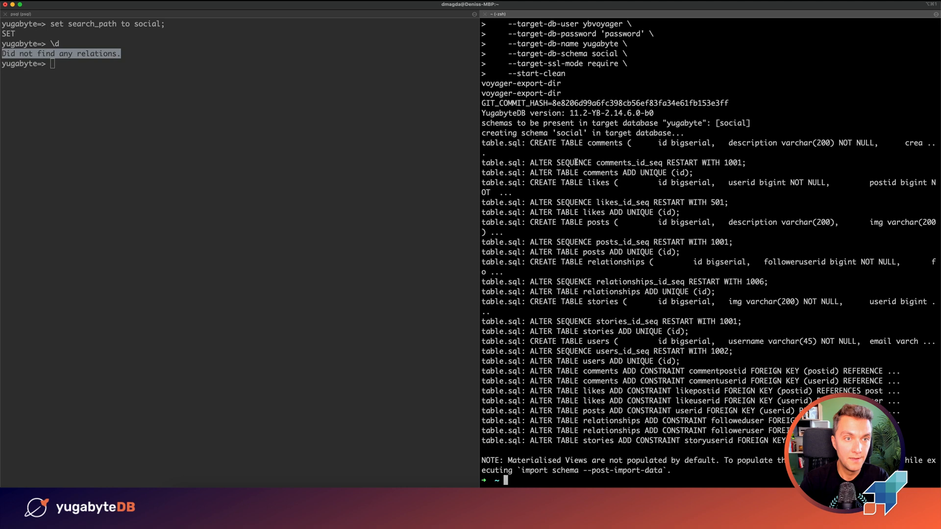
- In psql, list the social schema's twelve relations and count users, returning 0 rows
key("super+bracketleft")
type("\\d")
key("Return")
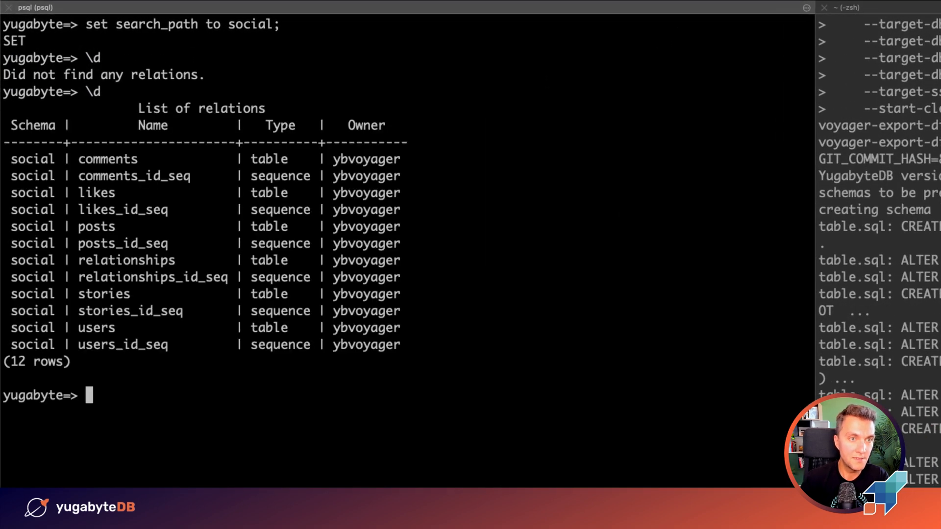
mouse_move(420, 346)
left_mouse_down()
mouse_move(45, 154)
mouse_move(14, 156)
left_mouse_up()
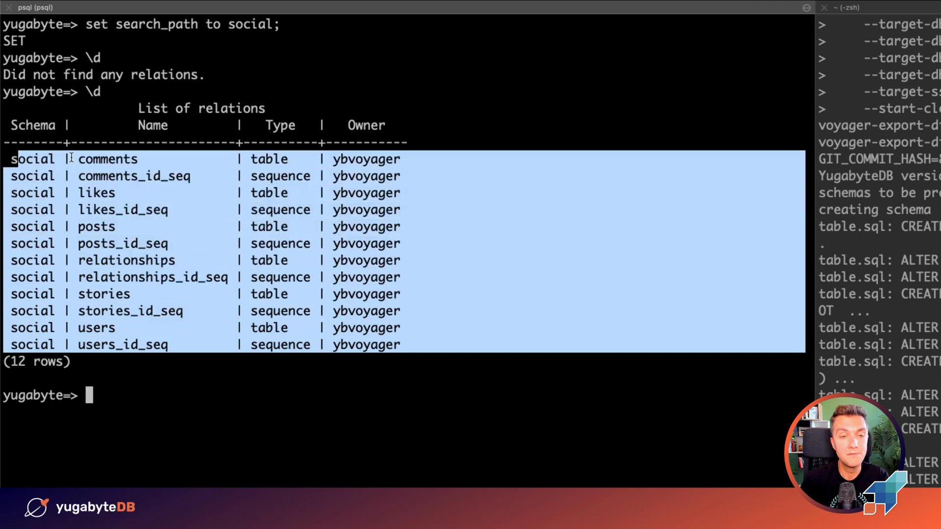
left_click(241, 395)
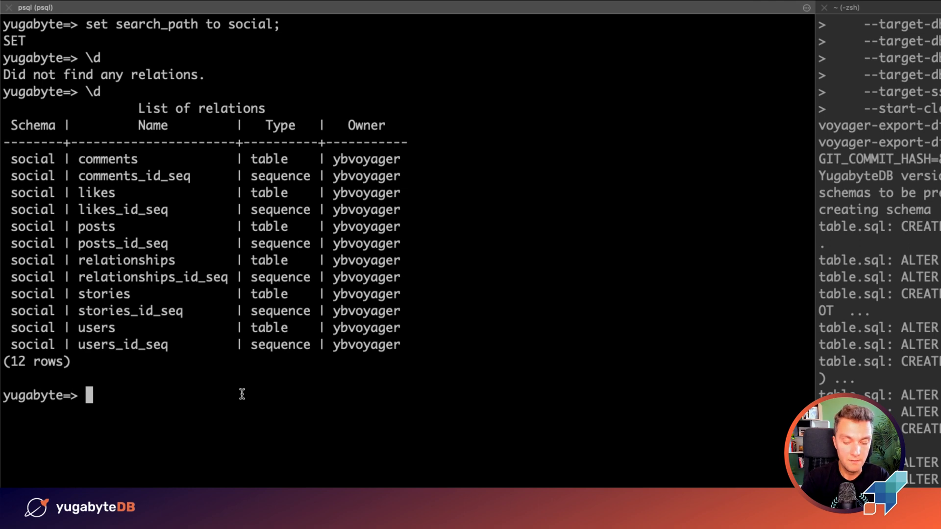
type("s")
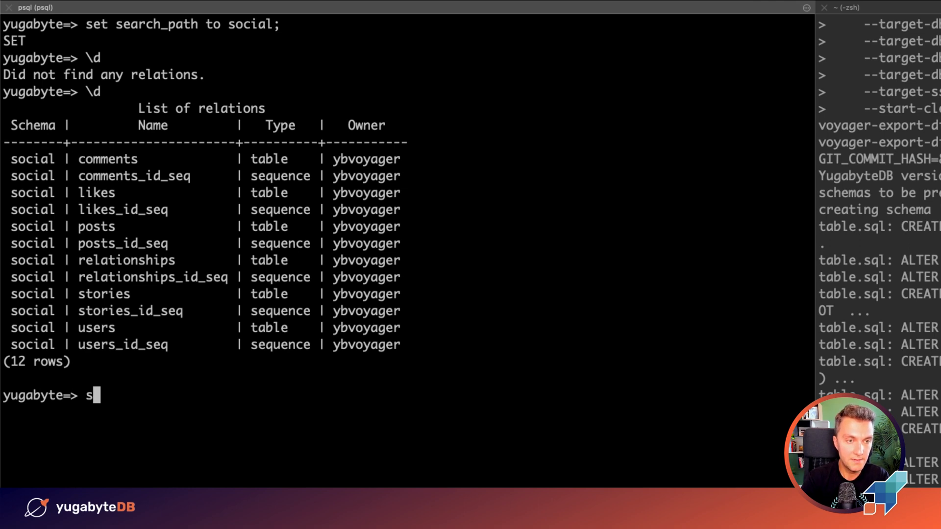
type("elect count")
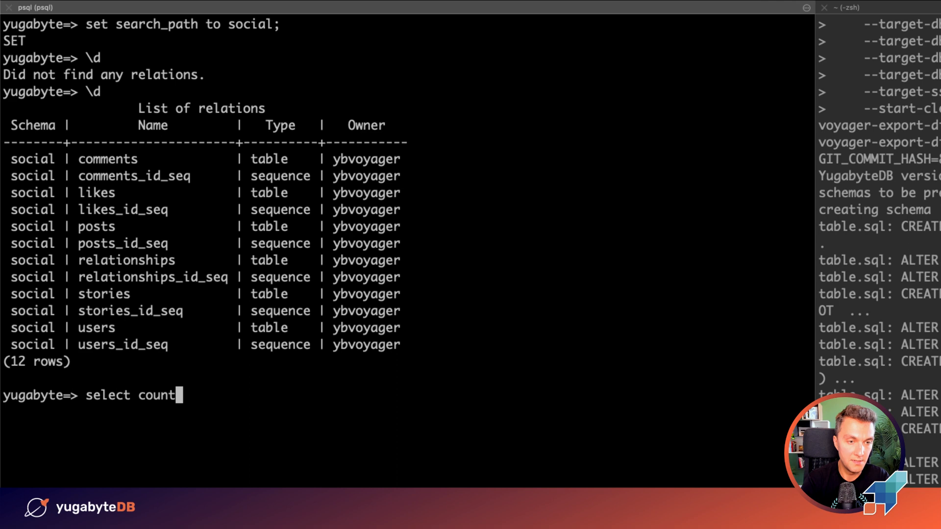
type("*")
key("BackSpace")
type("(*)")
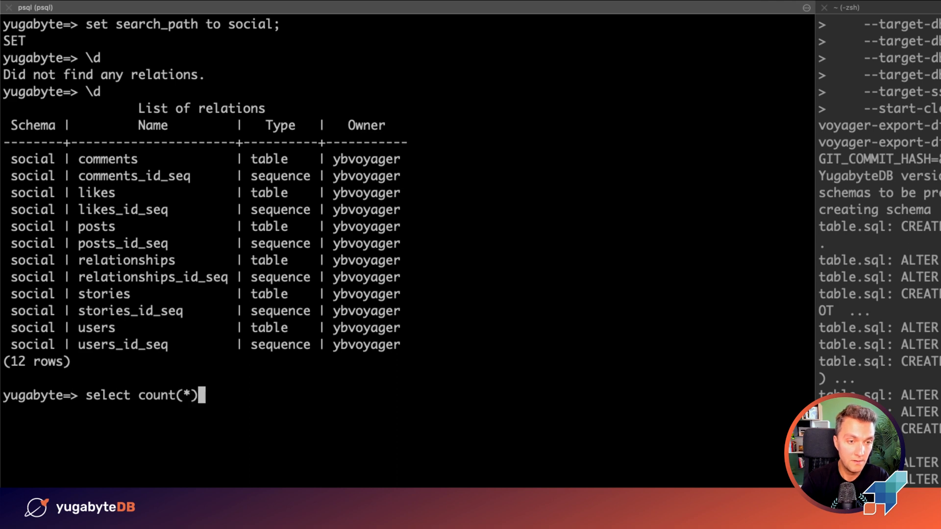
type(" from users;")
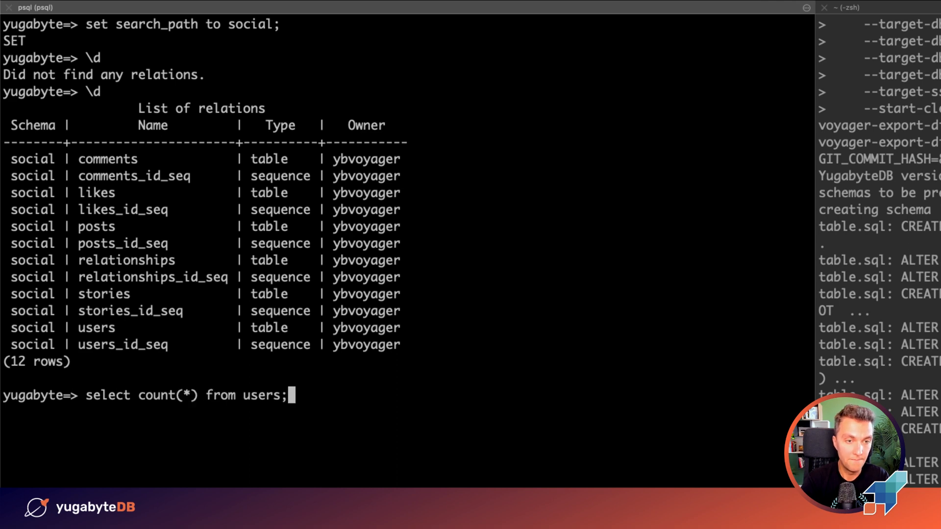
key("Return")
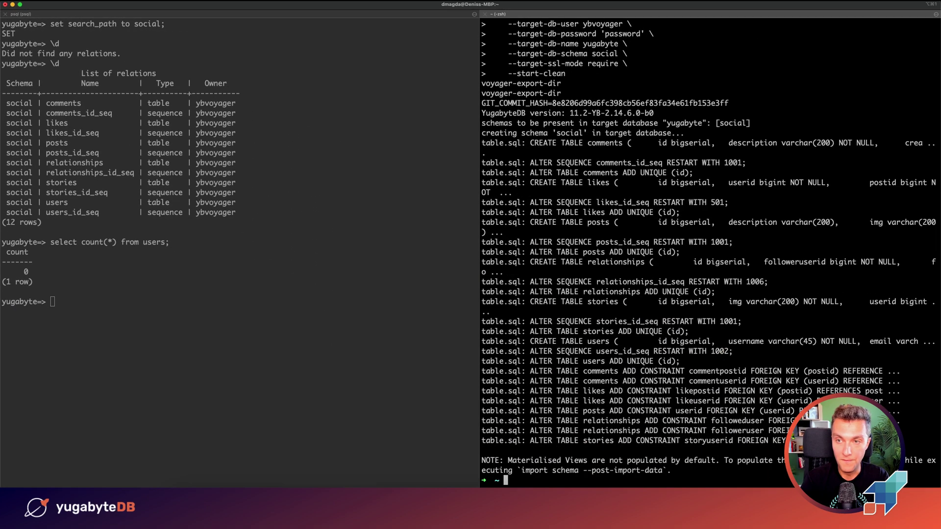
- Run yb-voyager import data into schema social with ssl require and --start-clean
key("ctrl+l")
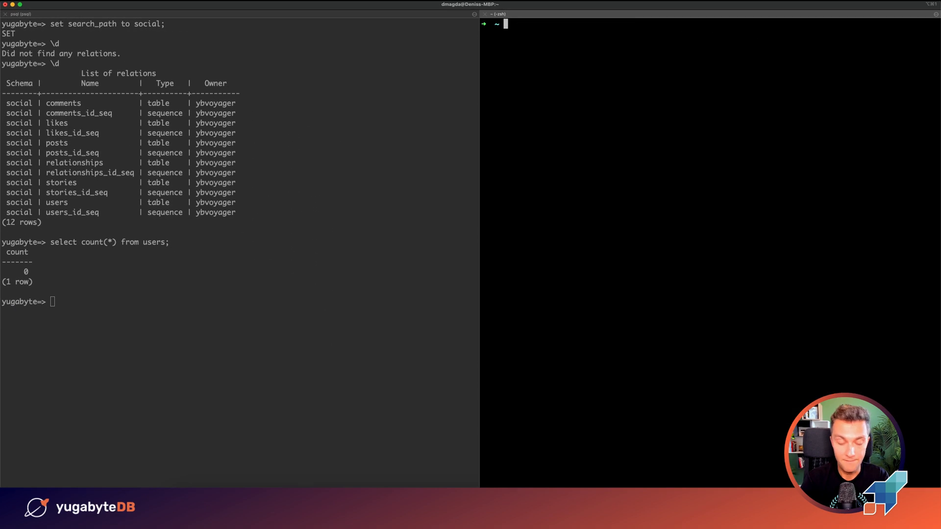
key("super+v")
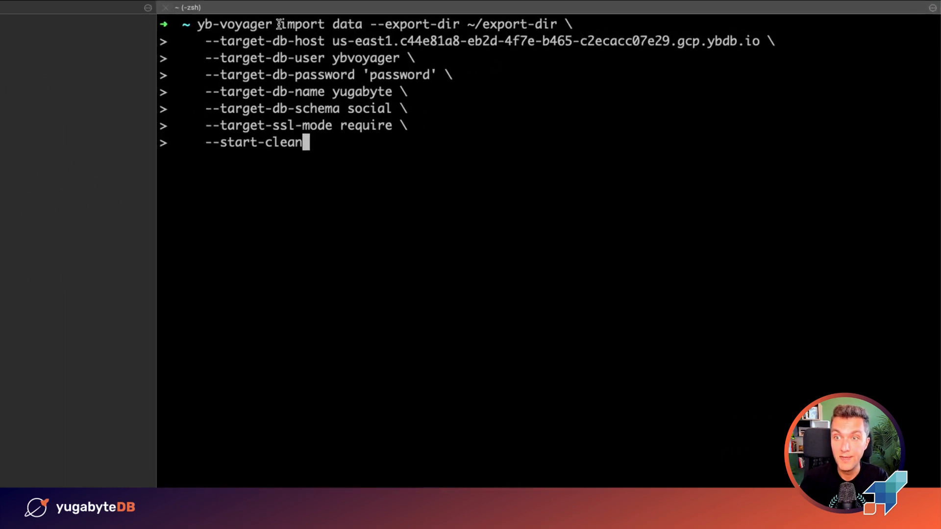
left_click_drag(553, 23, 601, 23)
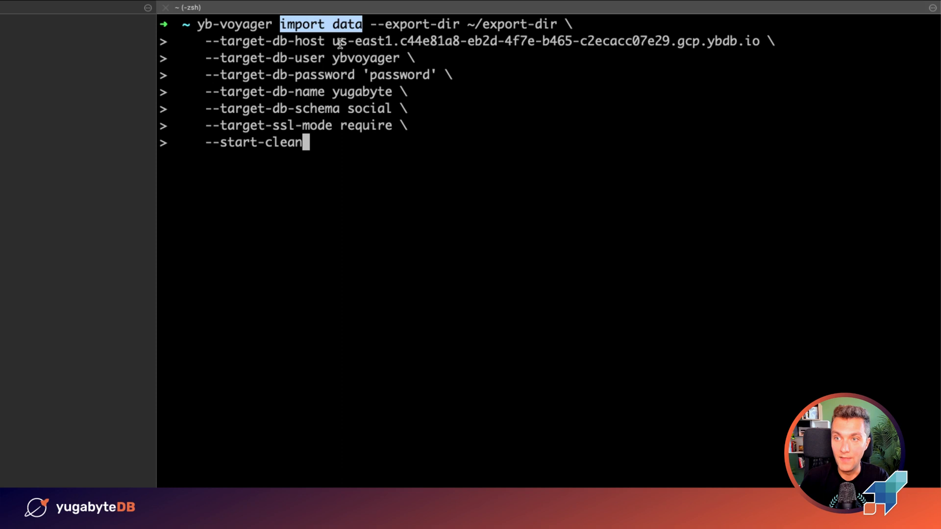
double_click(338, 41)
left_click(542, 122)
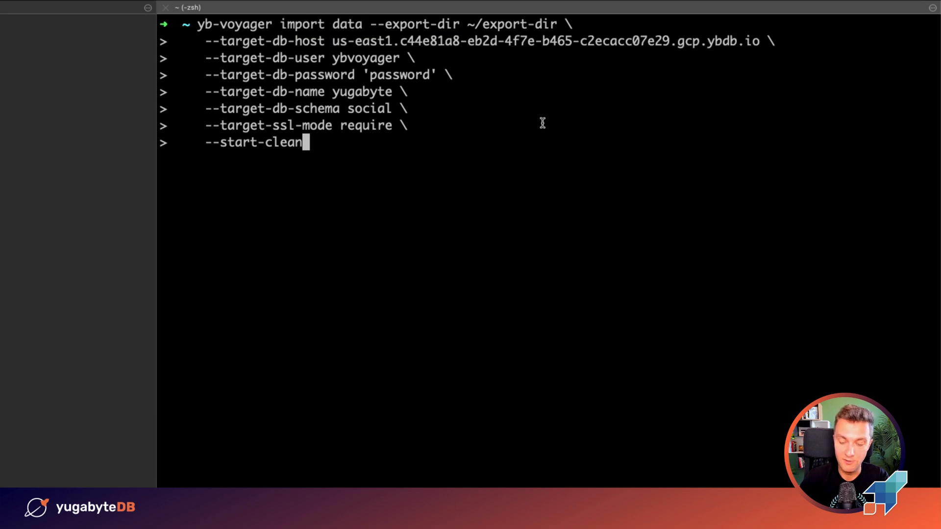
key("Return")
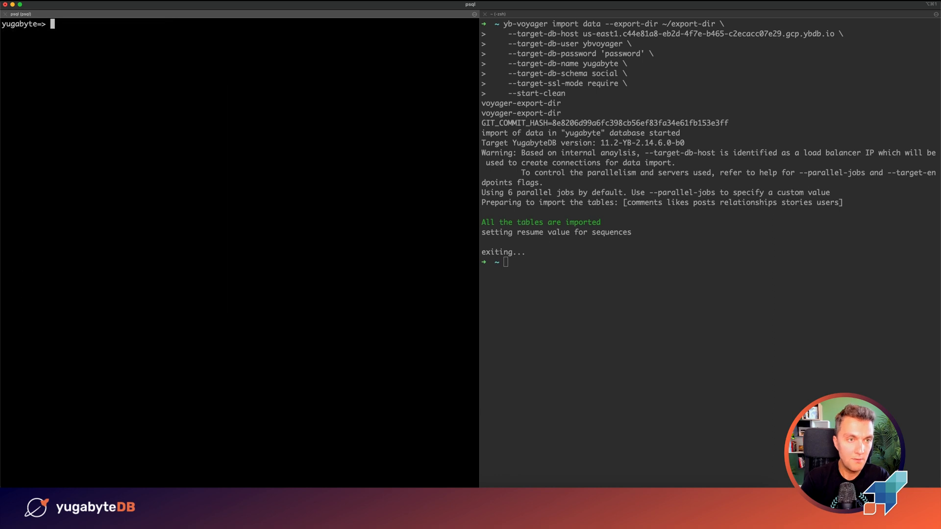
type("select count(*) from users;")
- Count users in psql and highlight the 1001-row result
key("Return")
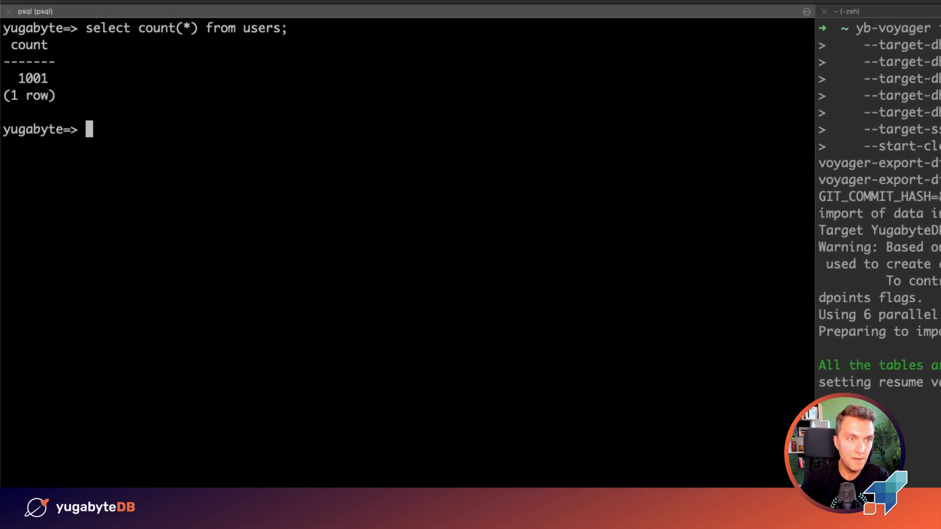
triple_click(52, 76)
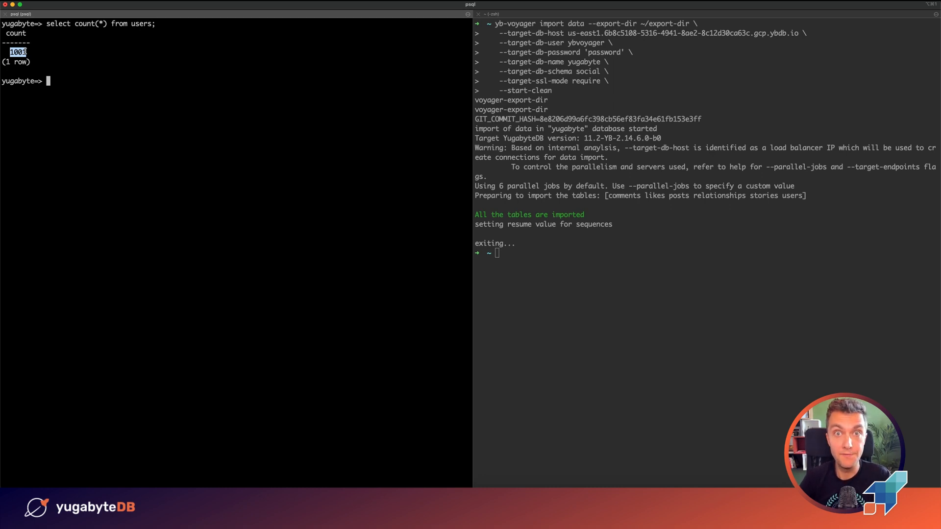
left_click(24, 51)
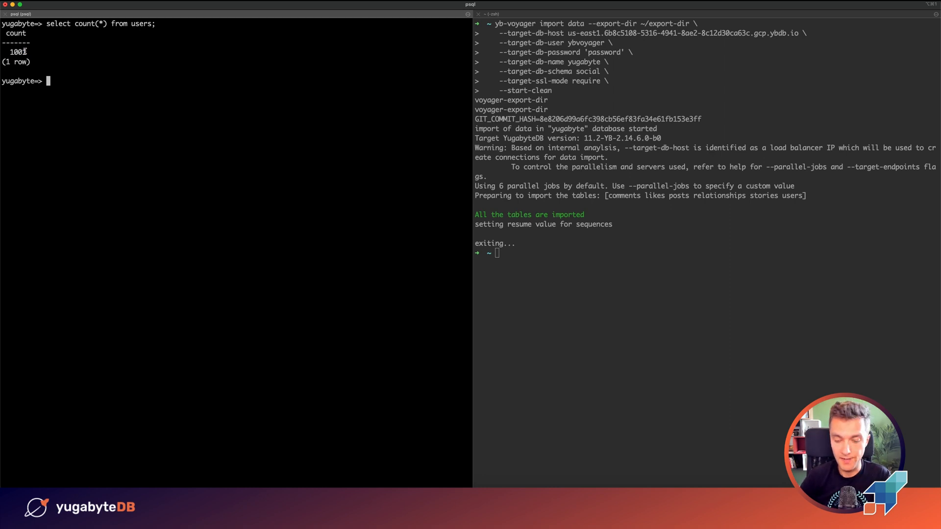
- Run yb-voyager import schema with --post-import-data to create the eight postid/userid indexes
left_click(662, 294)
key("ctrl+l")
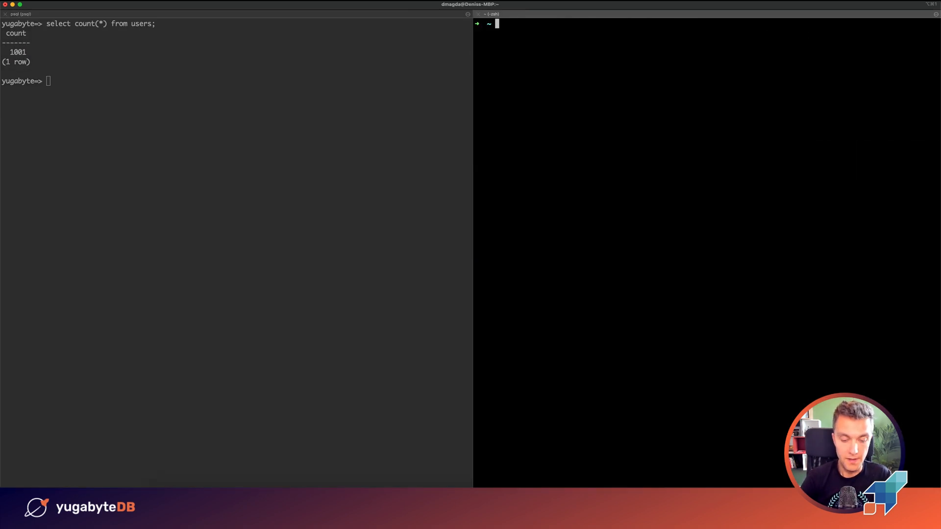
key("super+v")
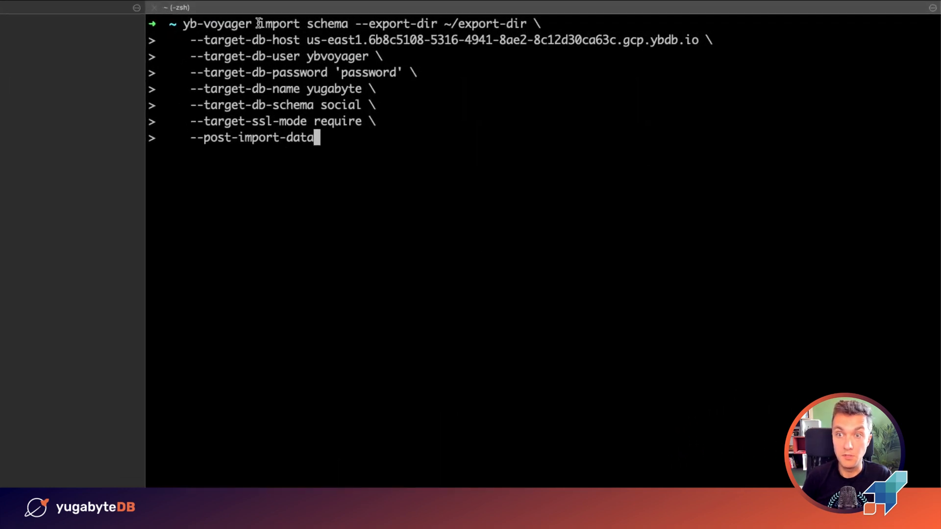
left_click_drag(257, 24, 348, 23)
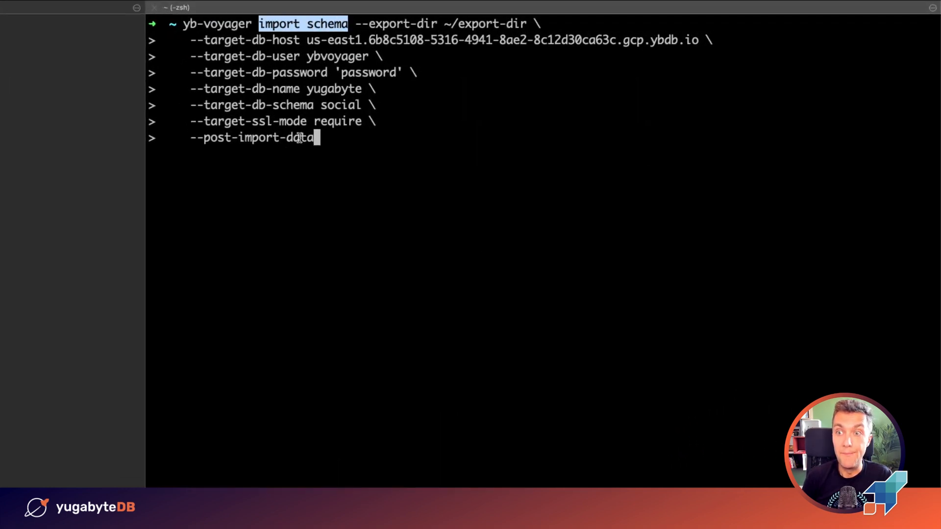
left_click_drag(184, 138, 328, 142)
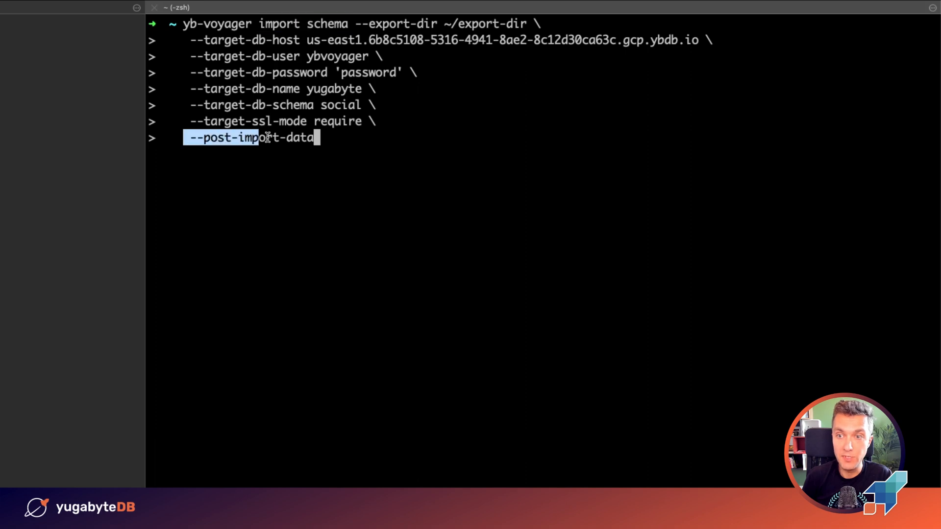
left_click(327, 159)
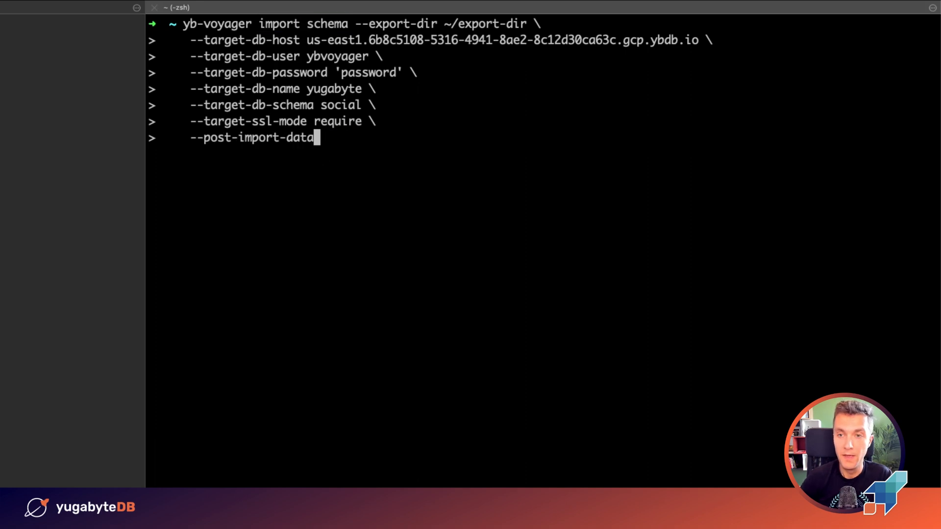
key("Return")
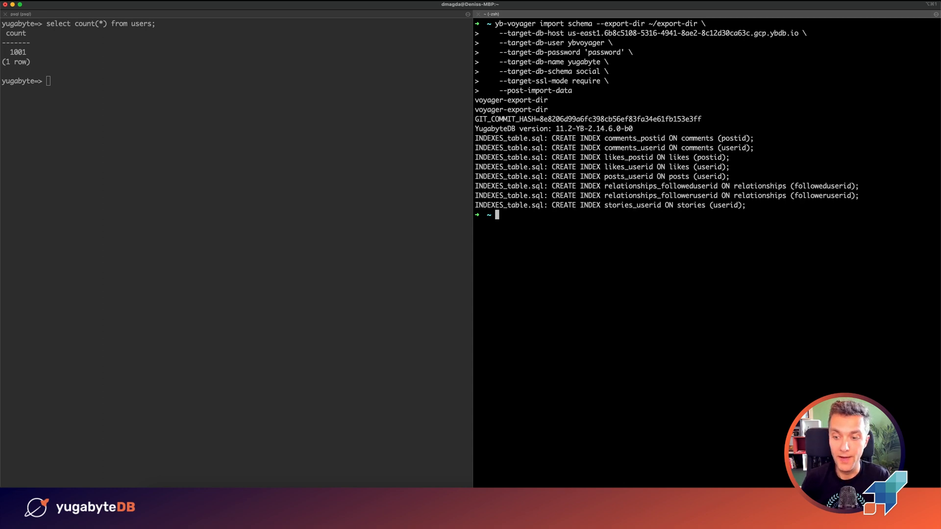
- Stop the running YugaSocial docker compose containers and note the MySQL host IP
left_click(701, 486)
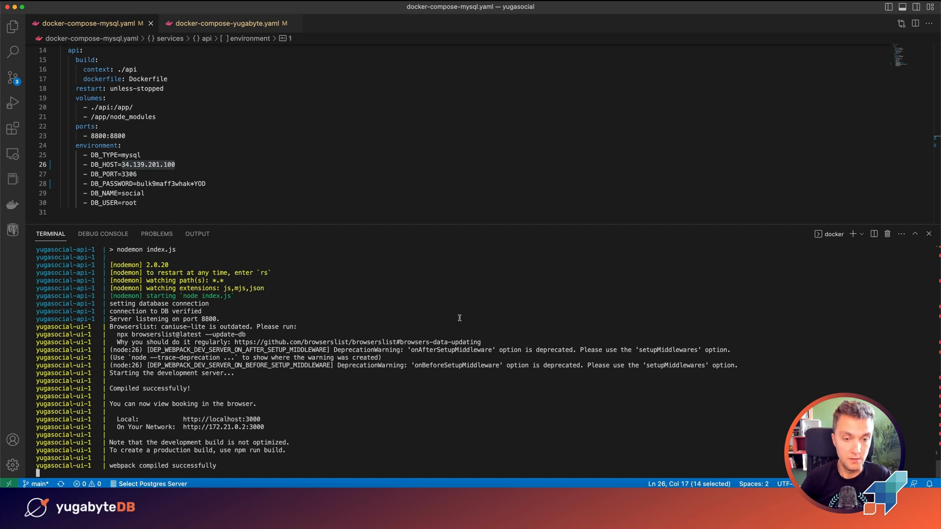
key("ctrl+c")
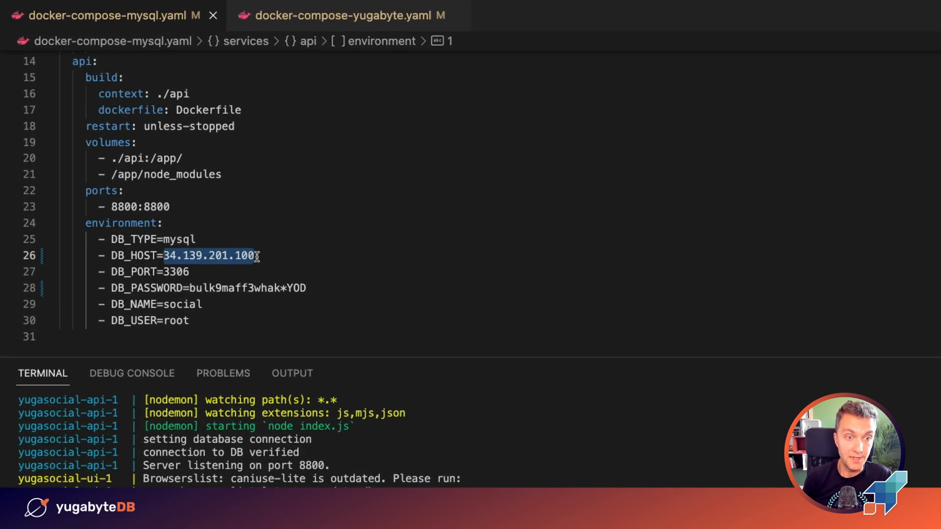
left_click_drag(255, 255, 166, 255)
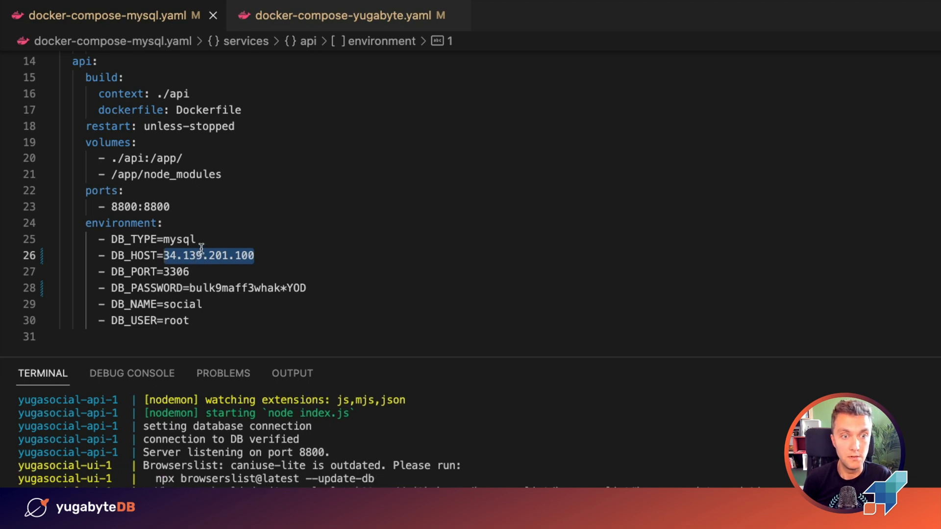
- Review docker-compose-yugabyte.yaml's DB_TYPE=yugabyte setting and cluster host address
left_click(294, 16)
left_click(258, 152)
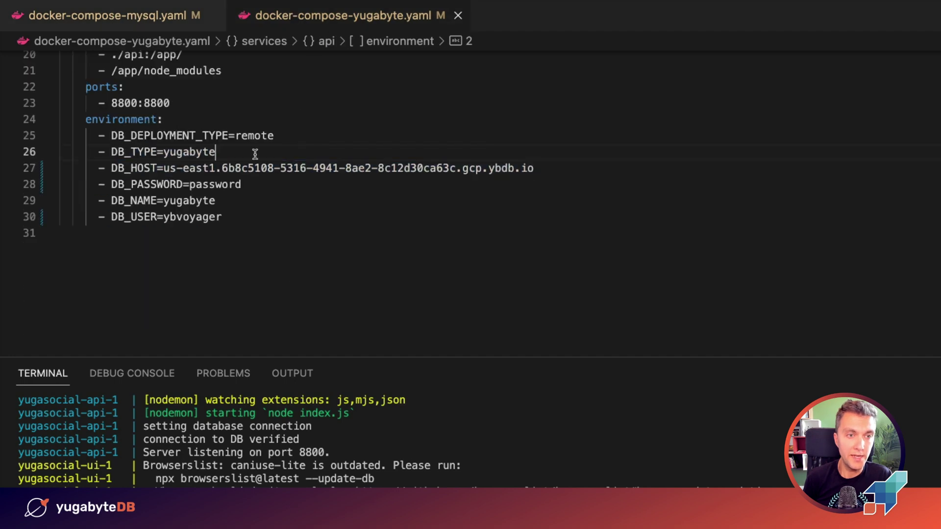
left_click(112, 152)
left_click_drag(112, 152, 217, 152)
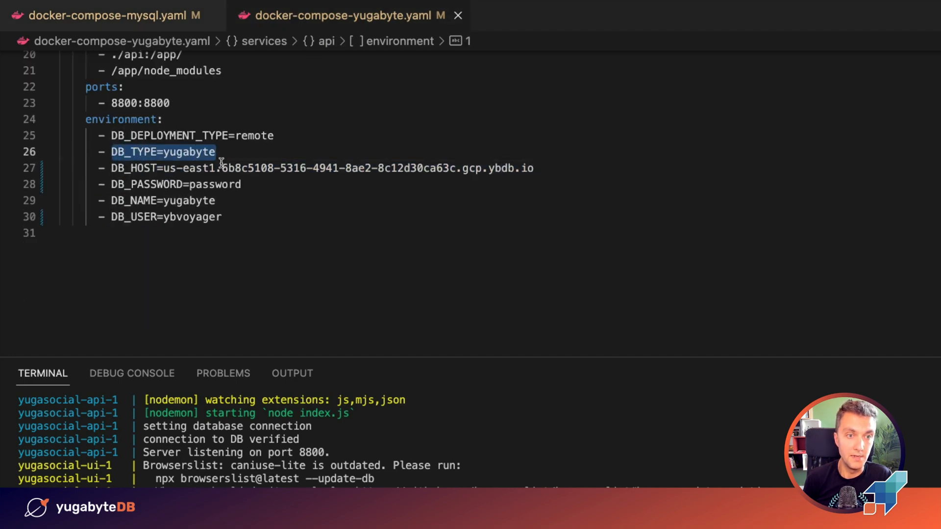
left_click_drag(112, 168, 535, 169)
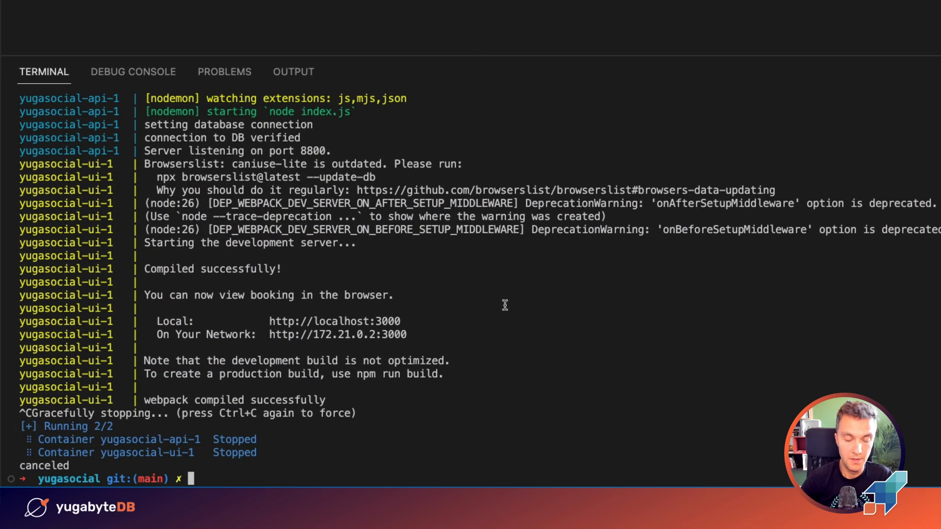
type("docker compose -f docker-compose-mysql.yaml up")
- Relaunch docker compose with docker-compose-yugabyte.yaml and confirm the DB connection verified message
key("Left")
key("Left")
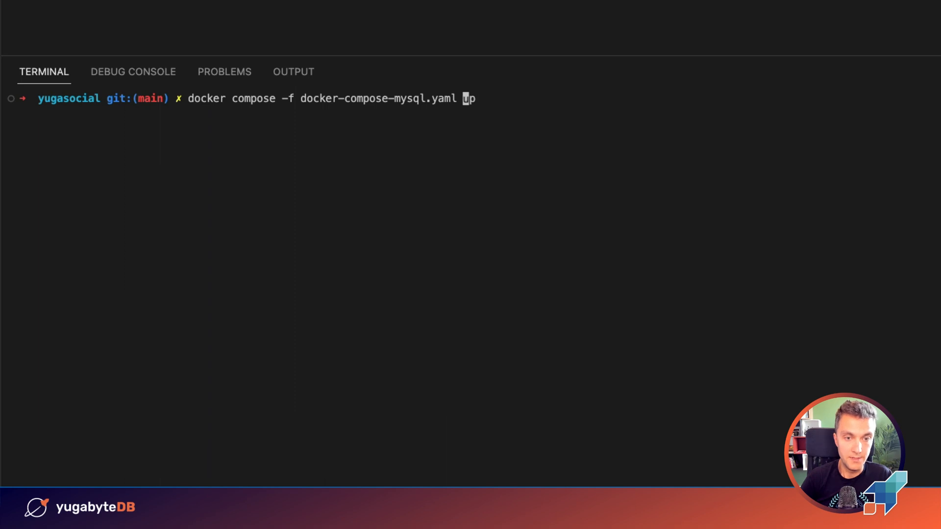
key("Left")
key("Left")
key("Left")
key("Left")
key("Left")
key("Left")
key("BackSpace")
key("BackSpace")
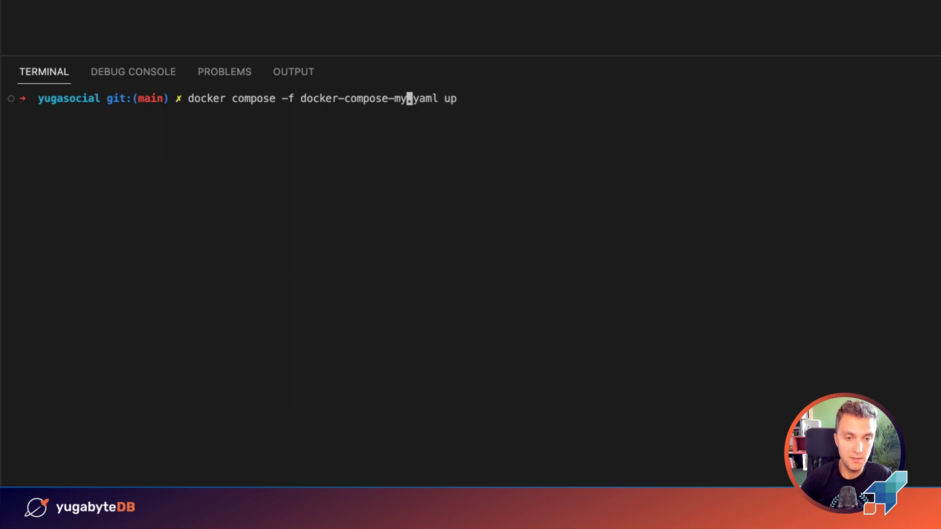
key("BackSpace")
key("BackSpace")
key("BackSpace")
type("yugabyte")
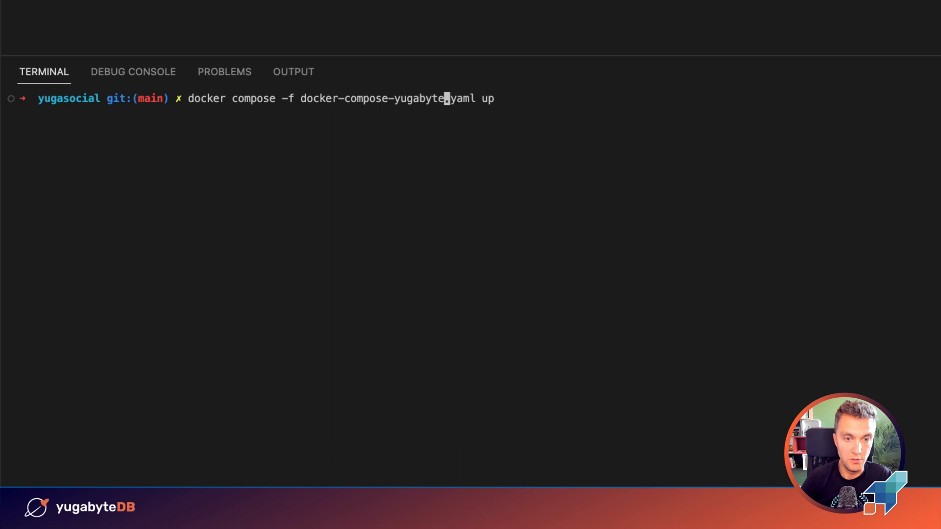
key("Return")
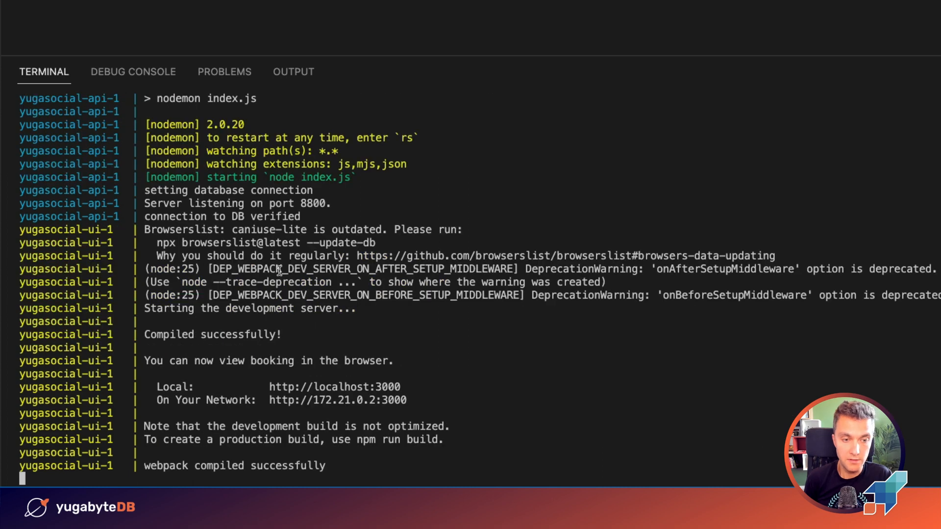
left_click_drag(304, 216, 145, 217)
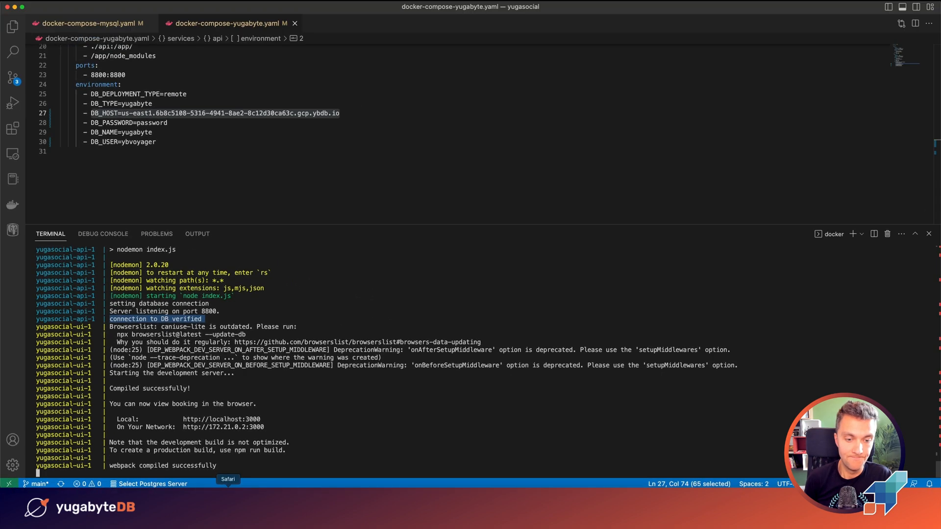
key("super+Tab")
- Reload localhost:3000 and highlight the 'migrating from MySQL to YugabyteDB' post in the feed
left_click(505, 10)
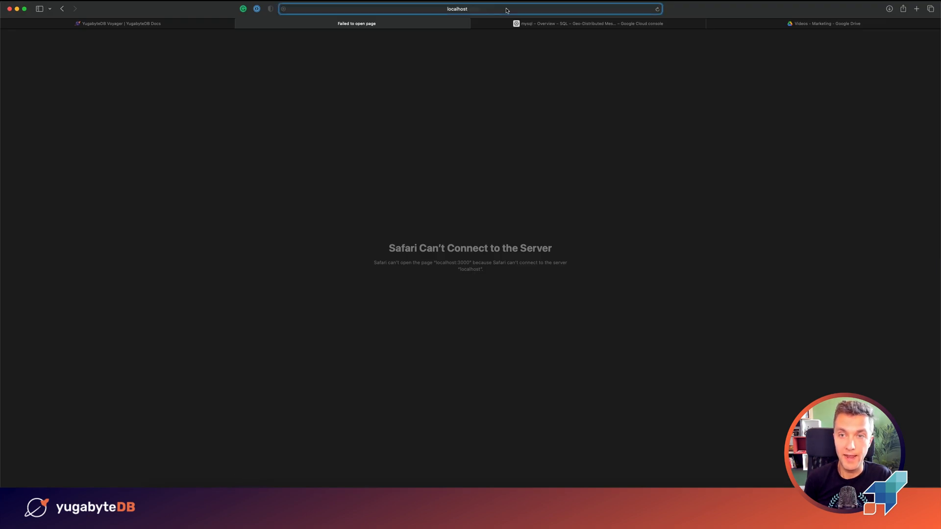
key("Return")
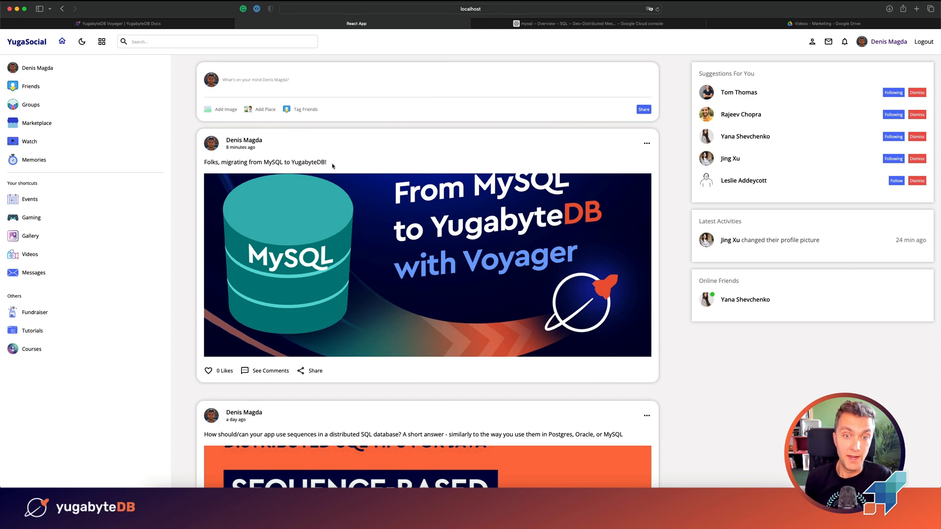
left_click_drag(330, 163, 192, 163)
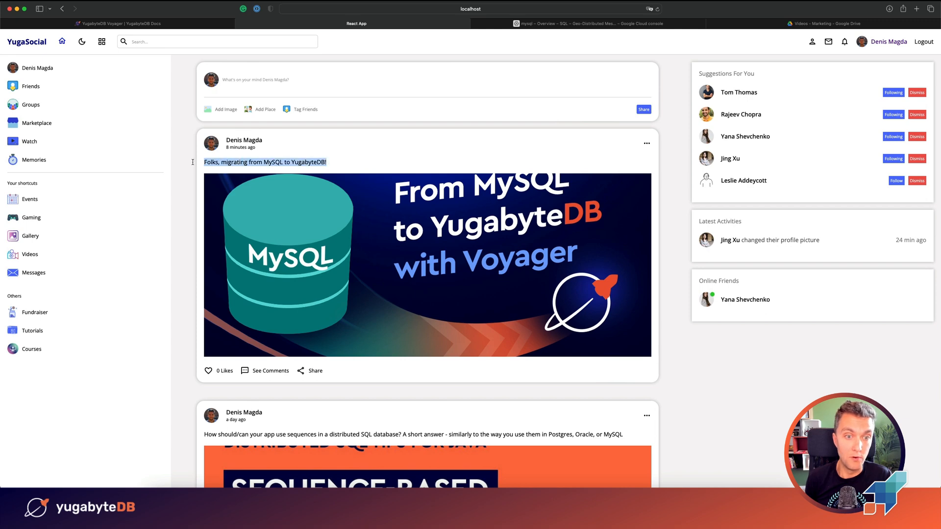